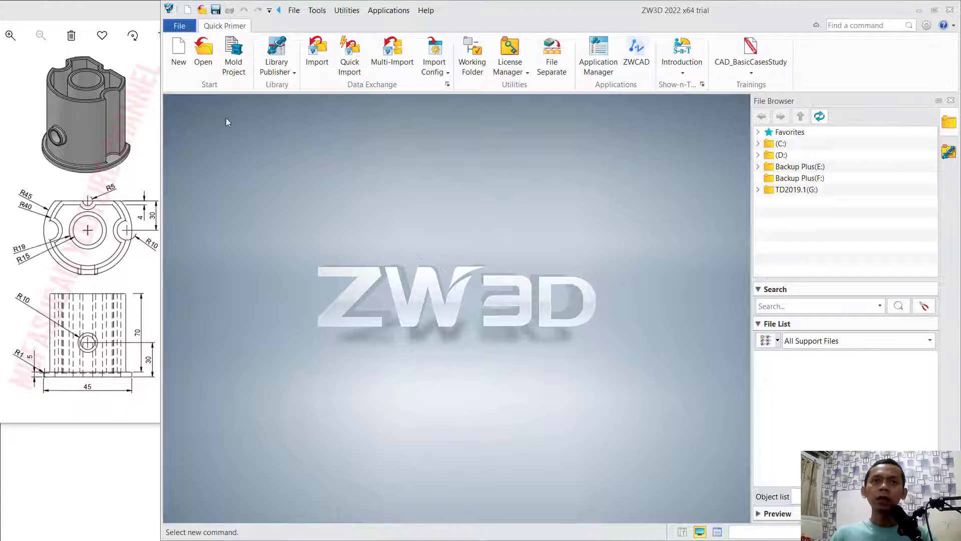
- Create a new standard part file with the default template and the name Part001
left_click(178, 53)
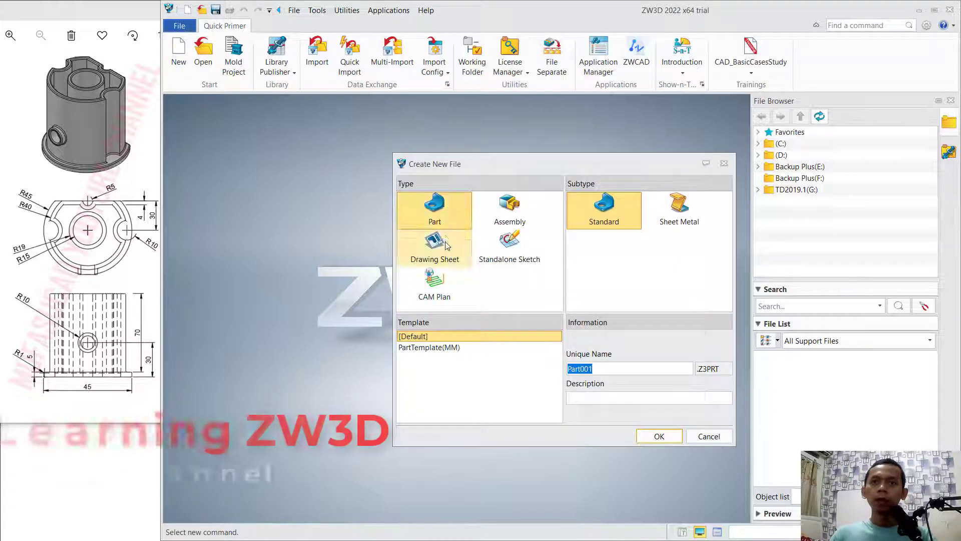
left_click(446, 207)
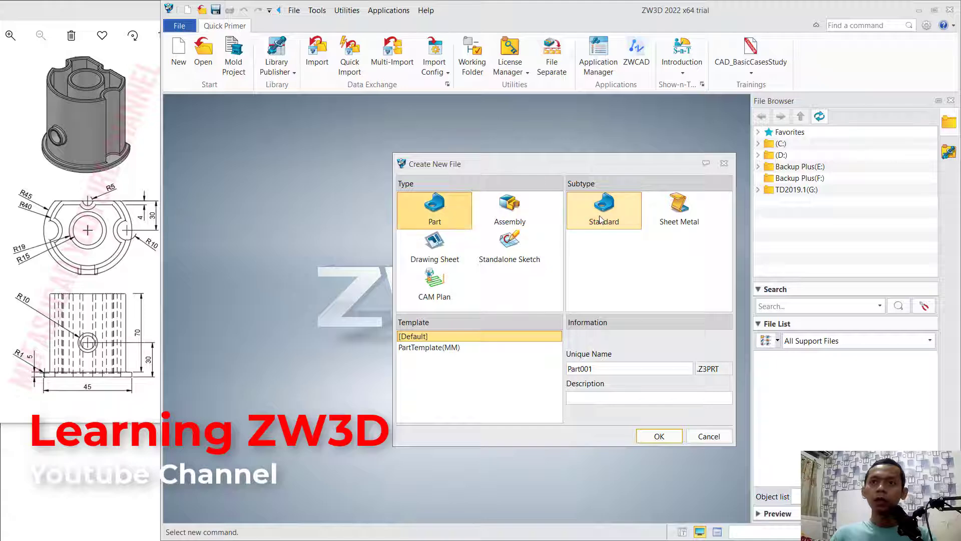
left_click(577, 369)
left_click(659, 436)
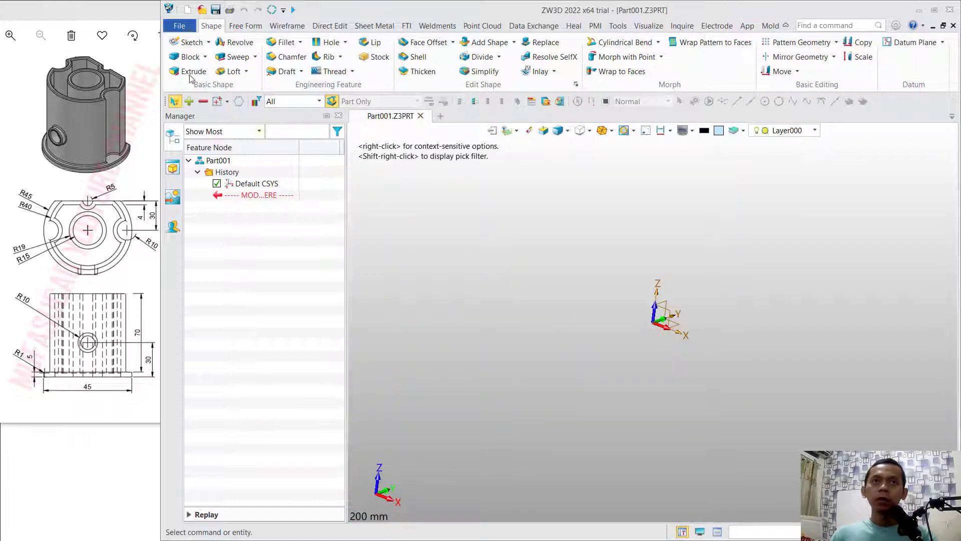
- Start a new sketch on the default XY plane
left_click(185, 43)
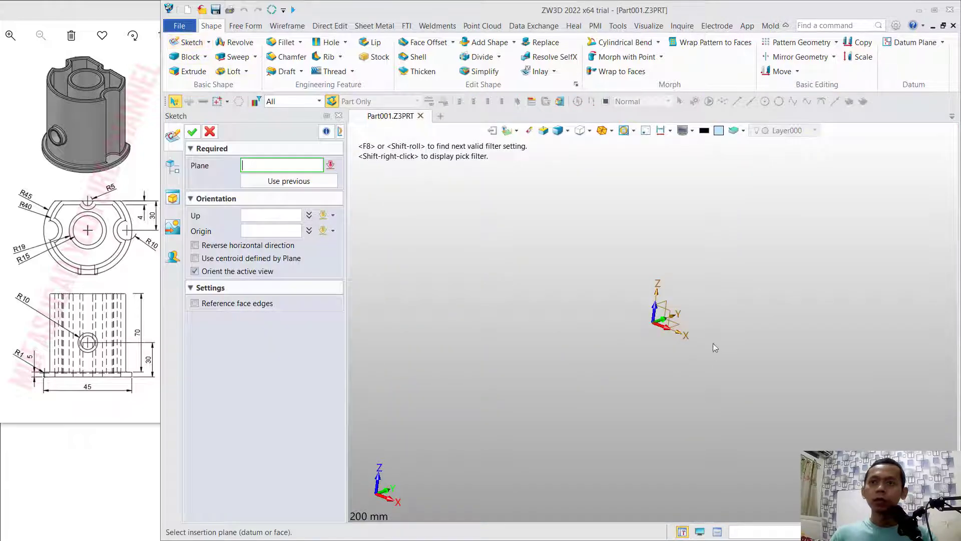
left_click(680, 328)
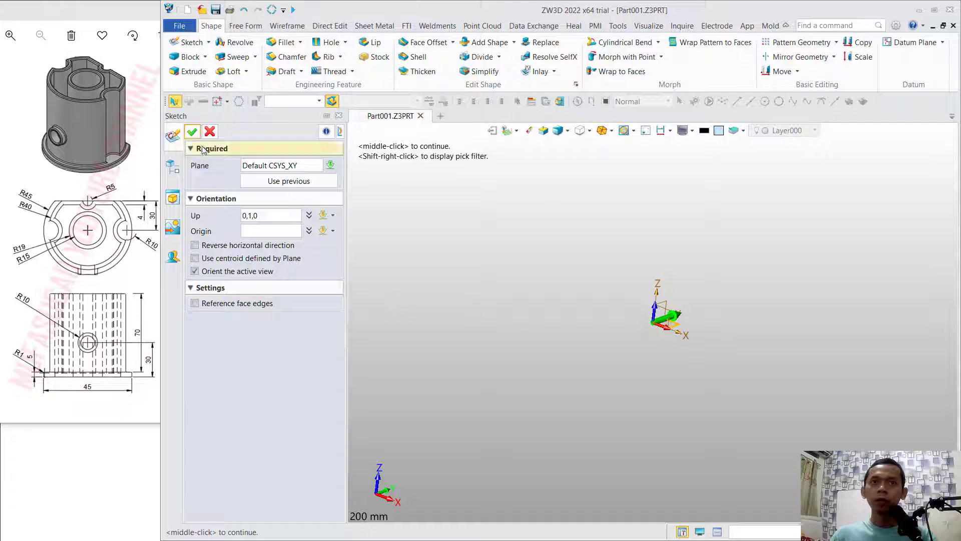
left_click(192, 131)
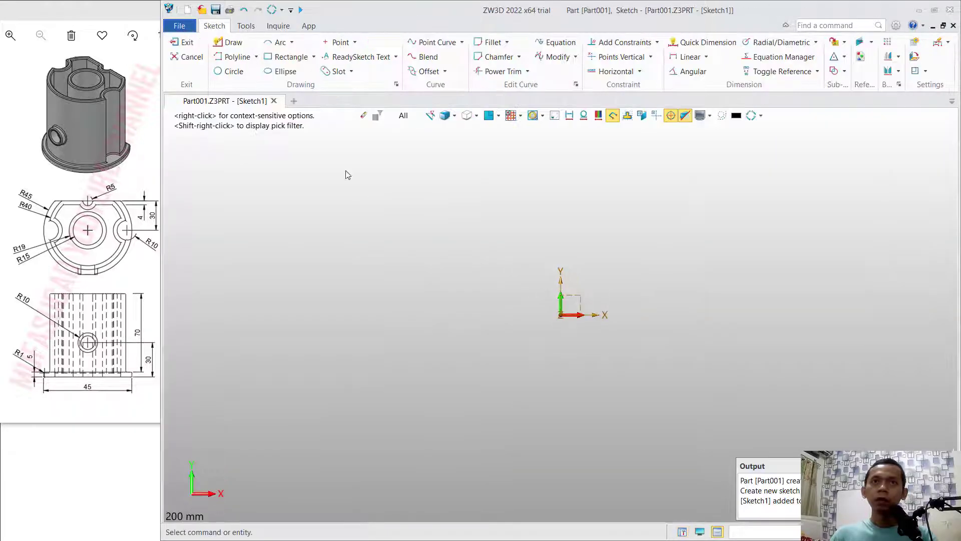
- Draw three concentric circles centred on the origin with radii of 45, 40 and 15 mm
left_click(232, 71)
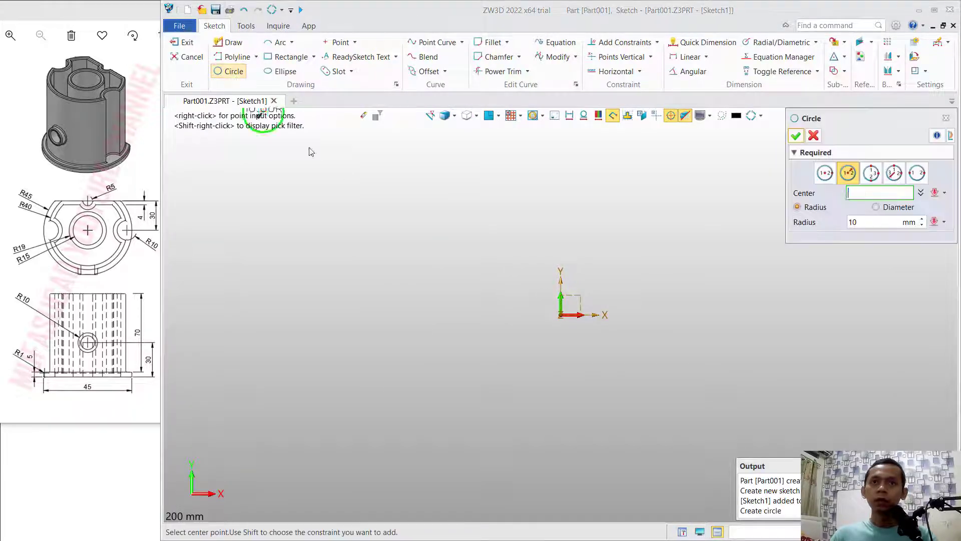
left_click(560, 315)
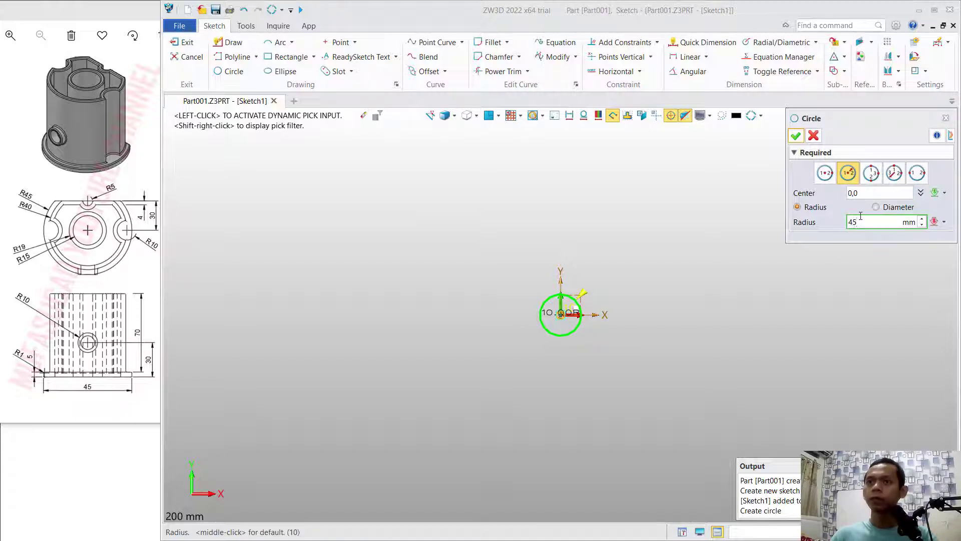
key("Return")
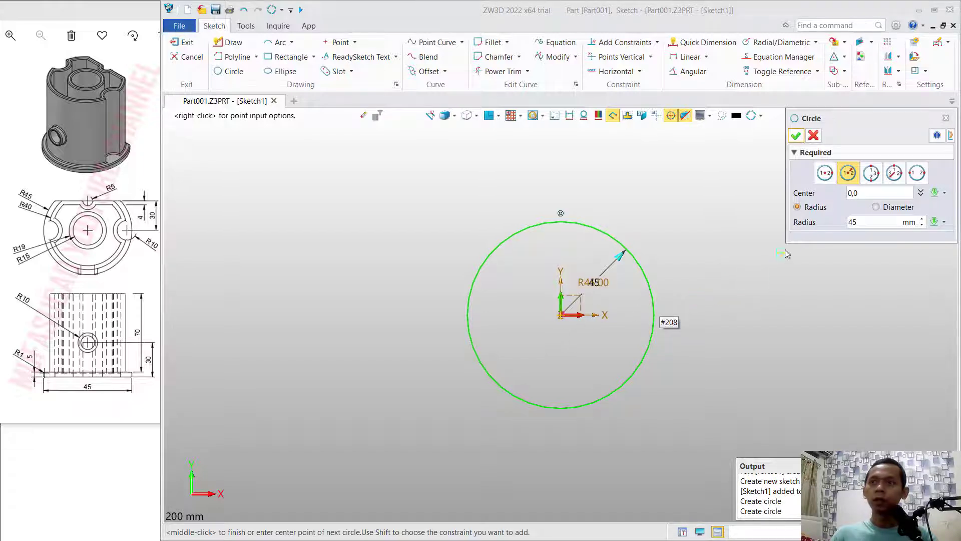
left_click(848, 223)
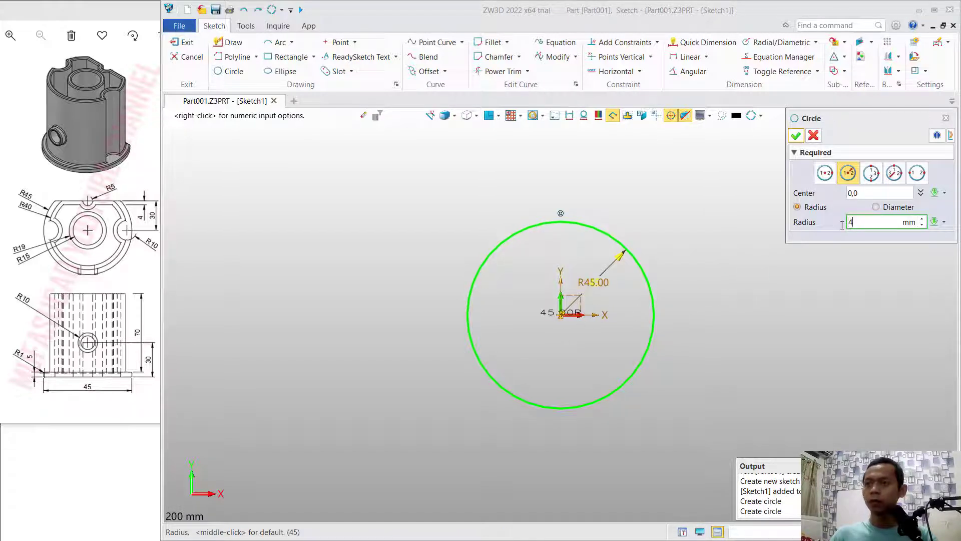
key("Return")
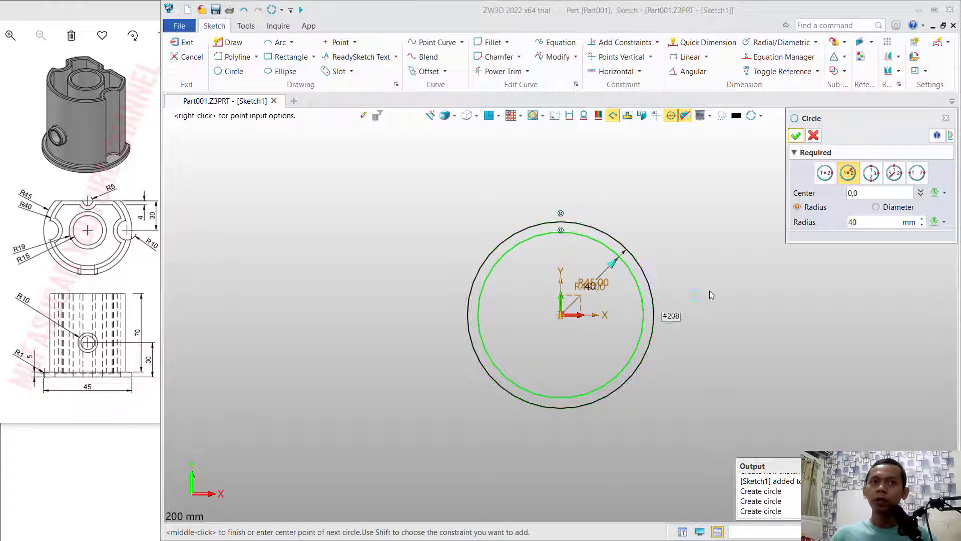
left_click(851, 222)
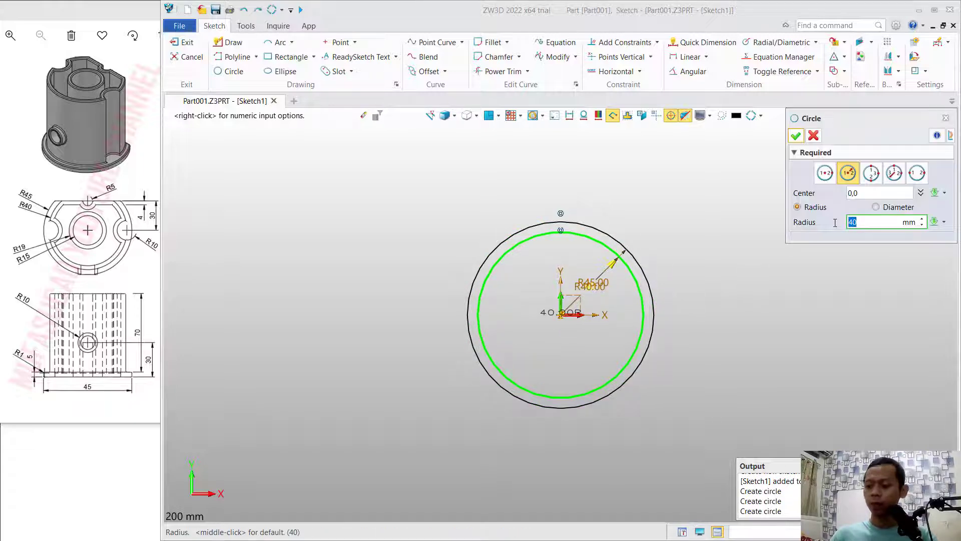
key("Return")
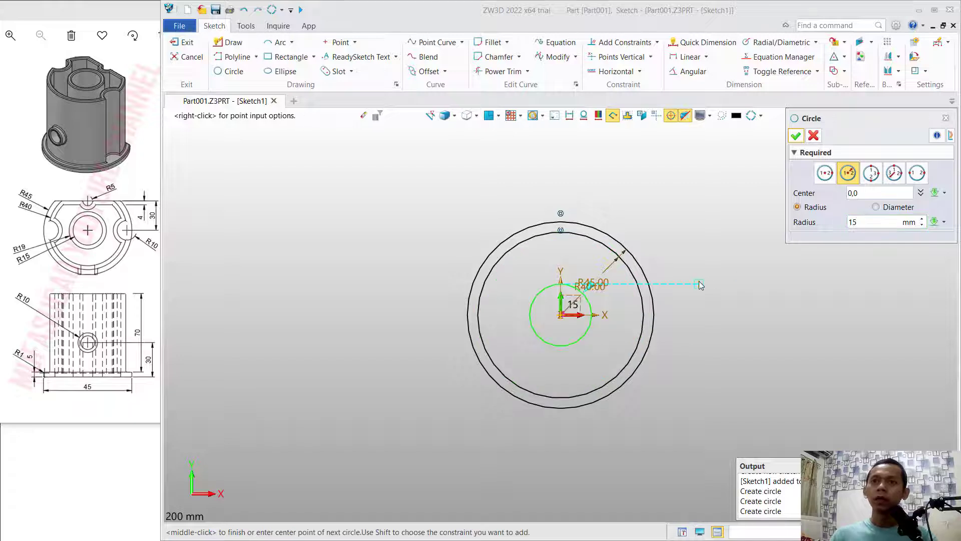
- Draw a horizontal line across the upper part of the two outer circles and dimension it 30 mm from the origin
left_click(232, 44)
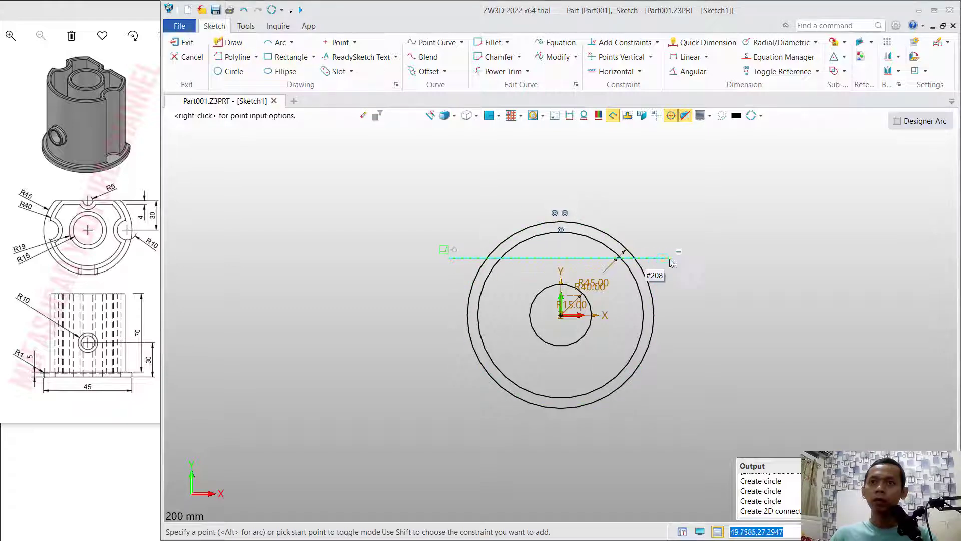
left_click(677, 259)
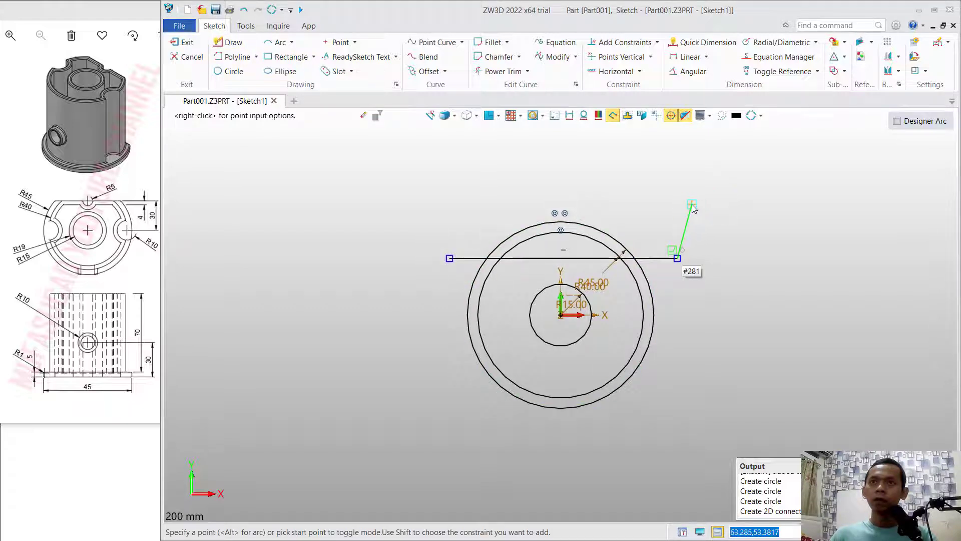
left_click(707, 42)
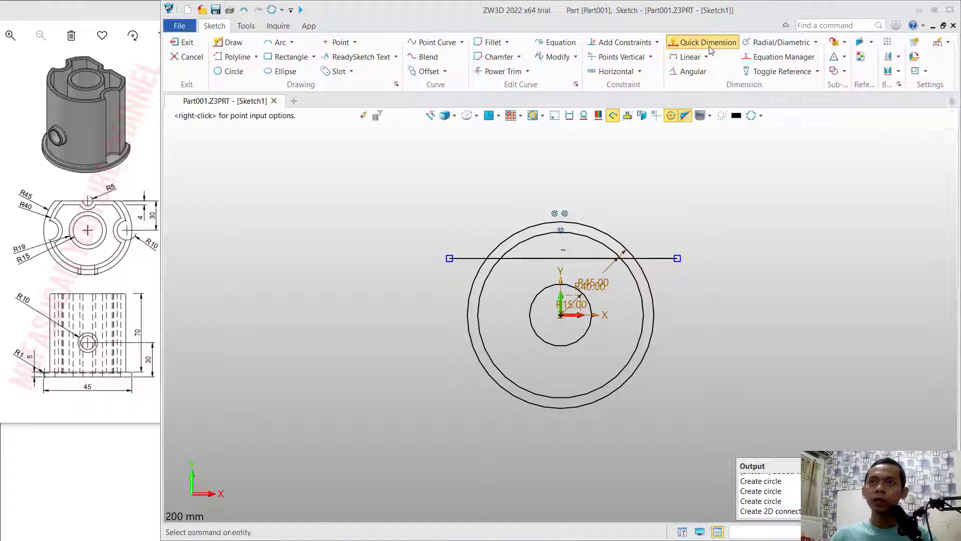
left_click(663, 258)
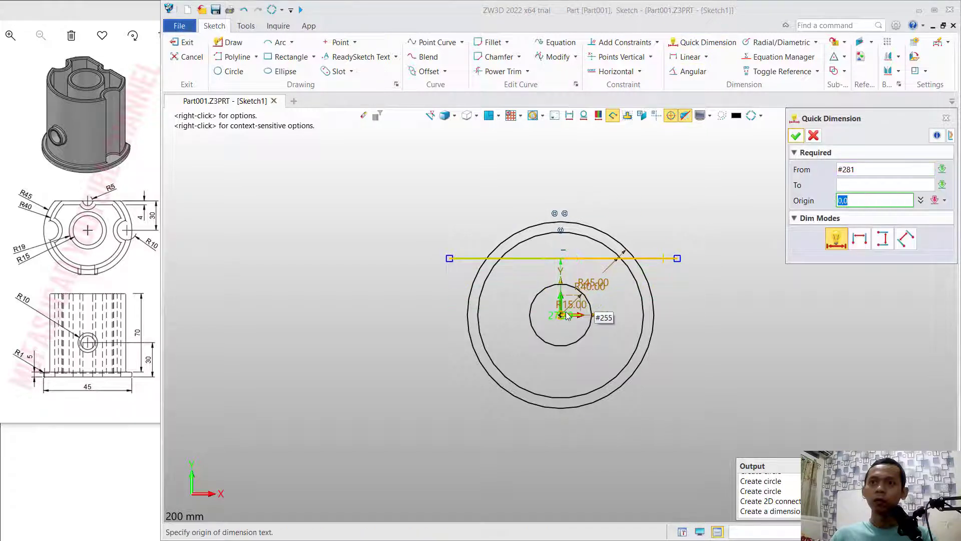
left_click(695, 294)
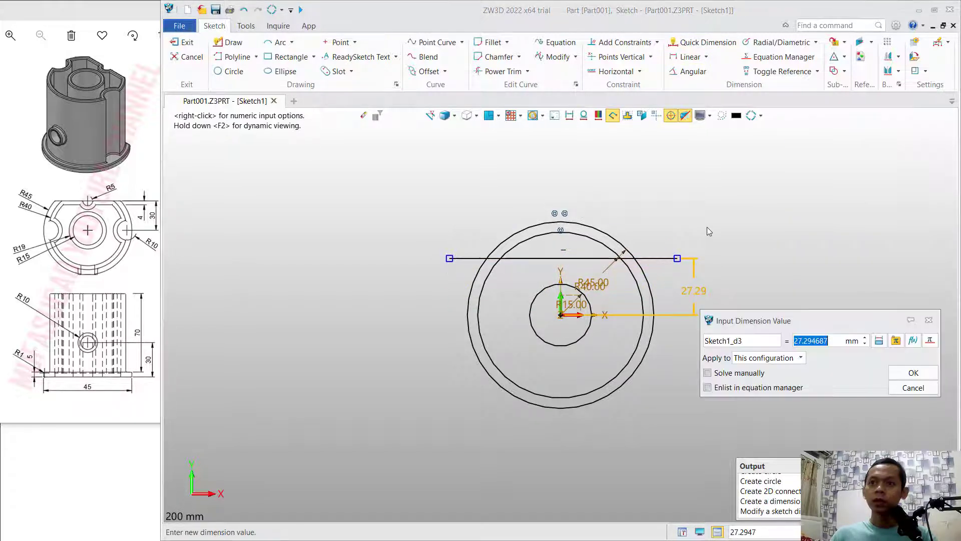
type("30")
key("Return")
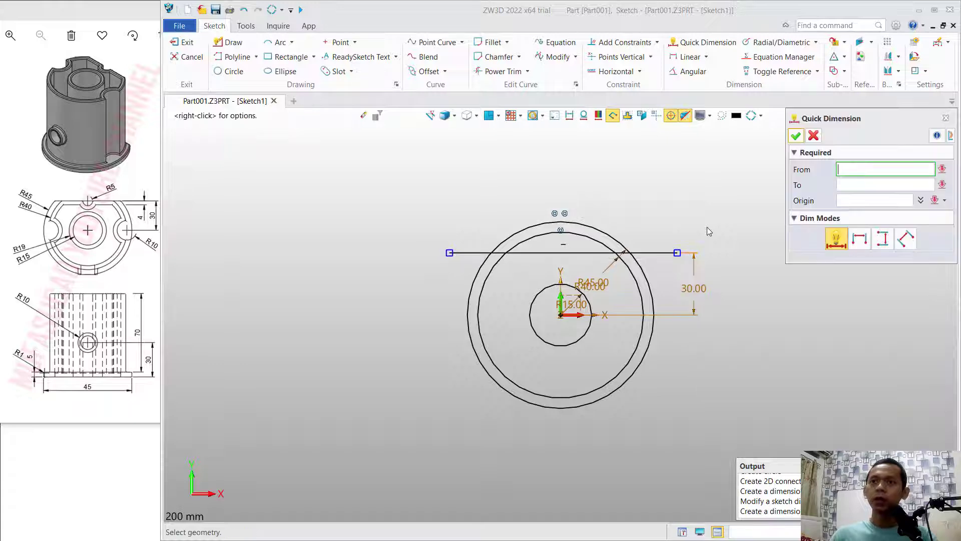
- Trim the two outer circles above the horizontal line and the line's overhanging ends
left_click(502, 71)
mouse_move(668, 265)
left_mouse_down()
mouse_move(595, 228)
mouse_move(483, 231)
mouse_move(460, 265)
left_mouse_up()
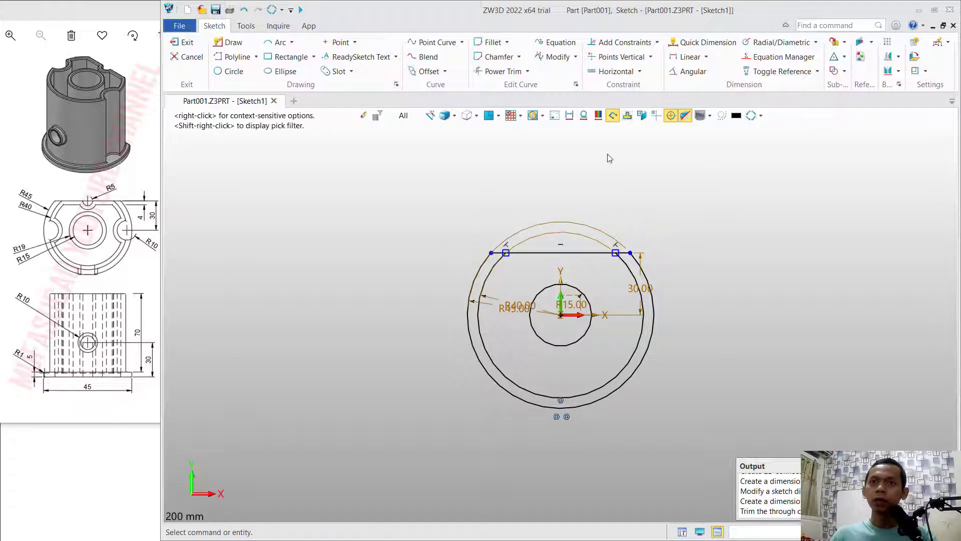
- Add a 5 mm radius circle at the flat edge's midpoint and 10 mm radius circles centred at -40,0 and 40,0
left_click(236, 73)
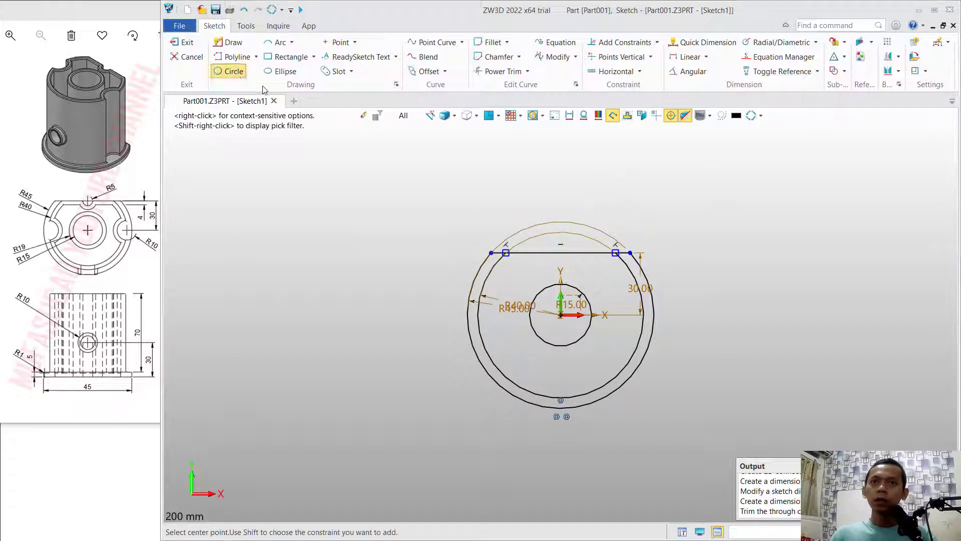
left_click(564, 256)
type("5")
key("Return")
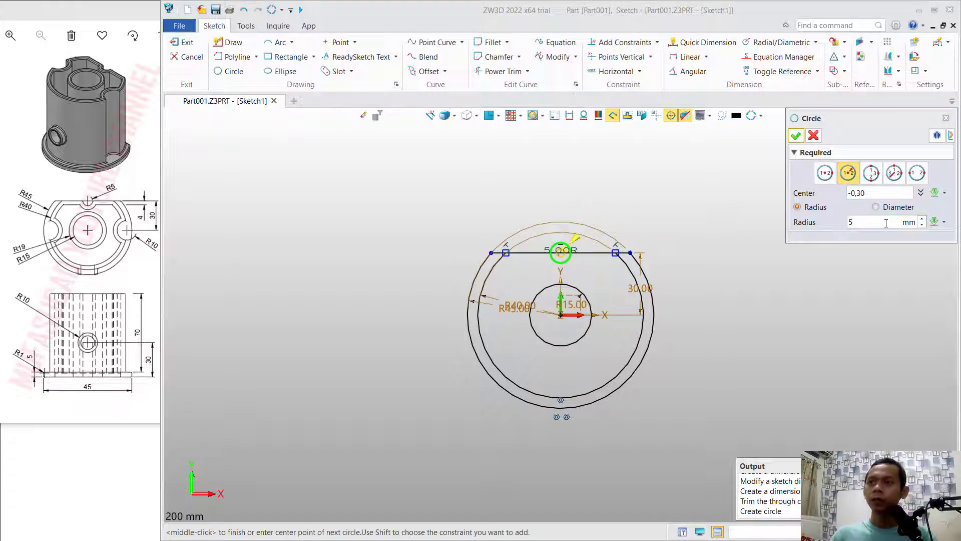
left_click(475, 315)
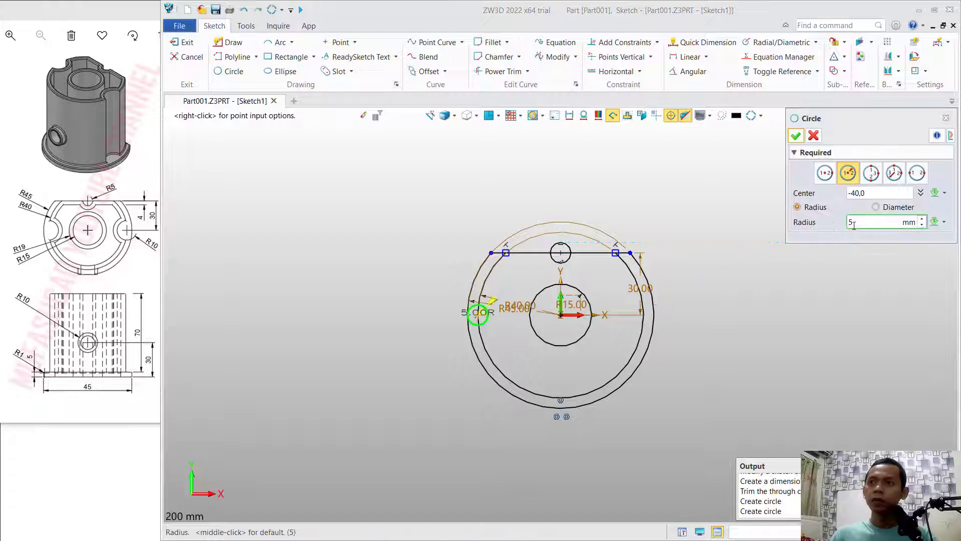
type("10")
key("Return")
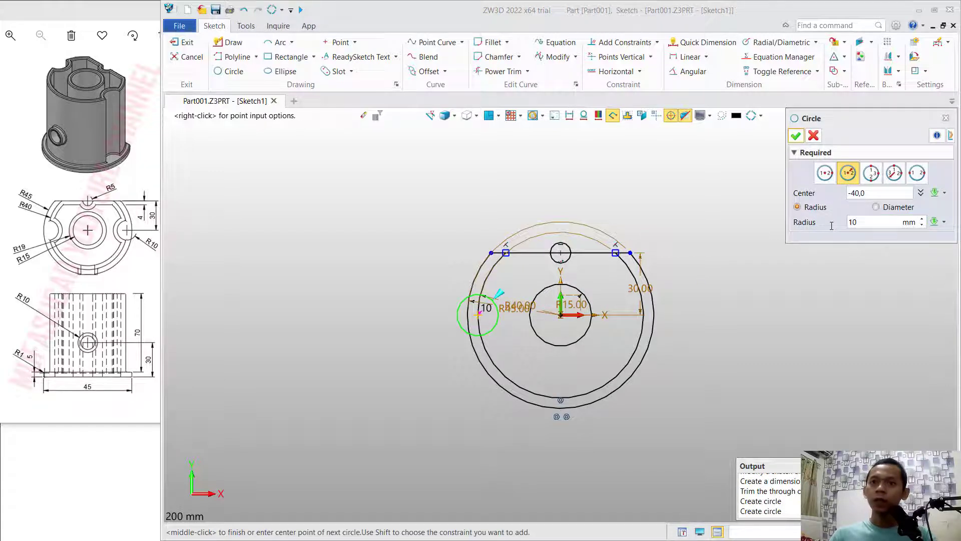
left_click(643, 315)
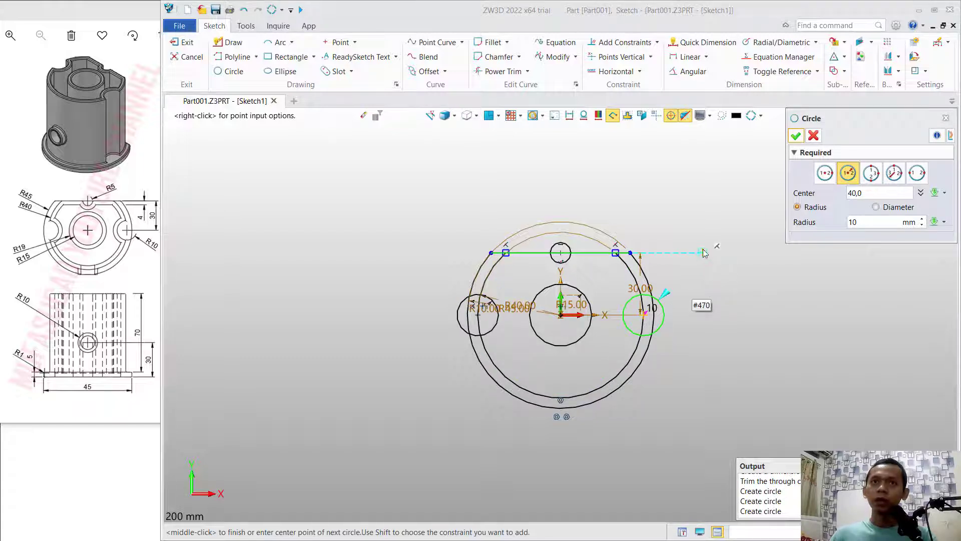
- Power-trim the three small circles and the segments crossing them into inward notches in the profile, and exit the sketch
left_click(501, 71)
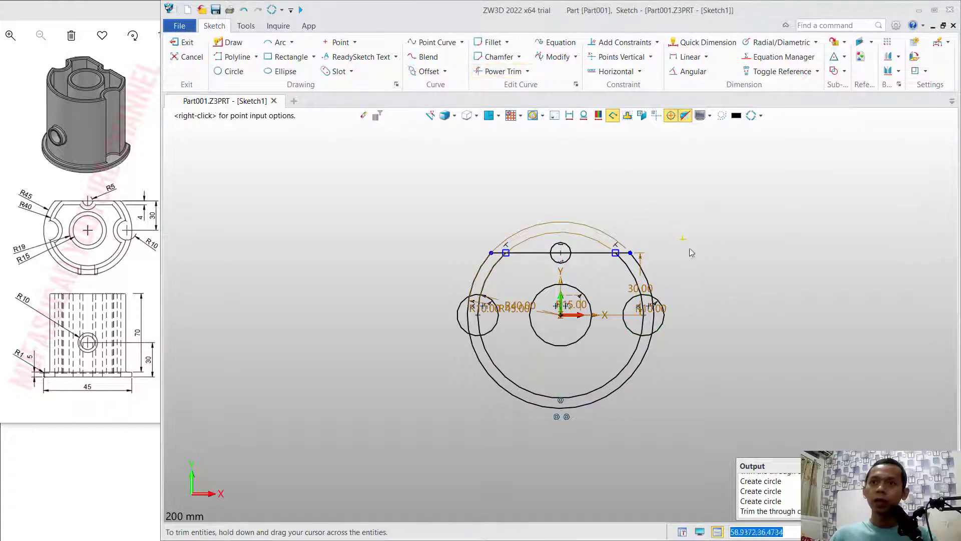
left_click(644, 333)
mouse_move(644, 332)
left_mouse_down()
mouse_move(644, 292)
mouse_move(661, 315)
left_mouse_up()
key("Return")
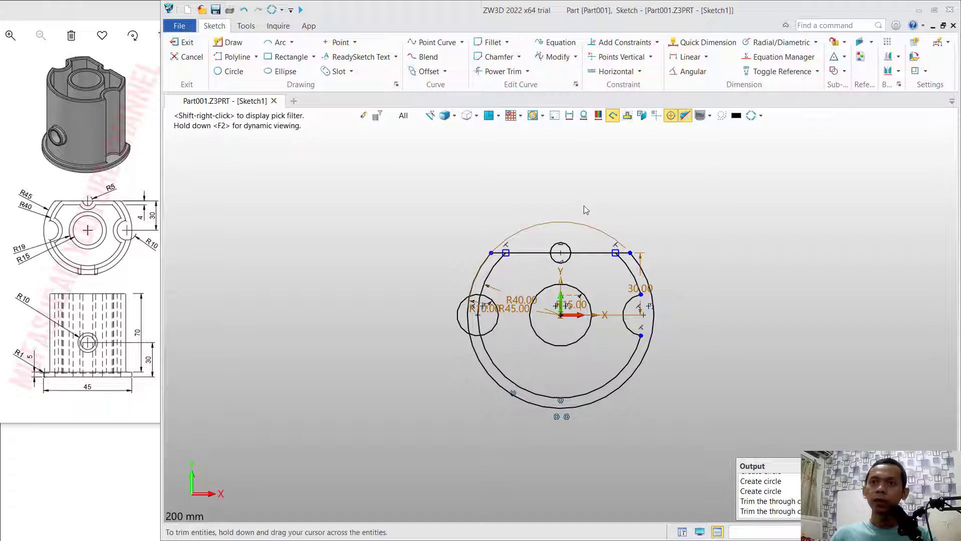
left_click_drag(569, 244, 566, 247)
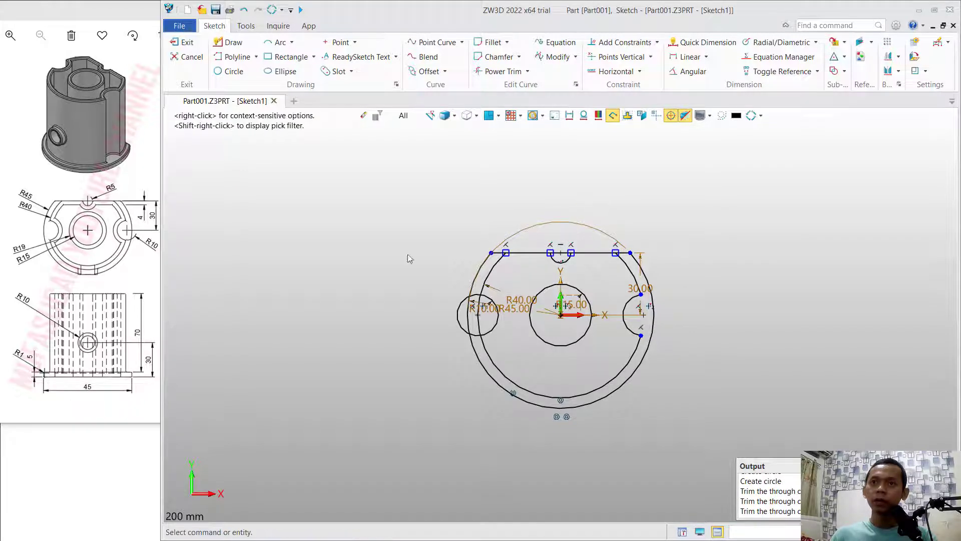
middle_click(434, 272)
mouse_move(459, 286)
left_mouse_down()
mouse_move(462, 323)
mouse_move(476, 305)
left_mouse_up()
middle_click(436, 289)
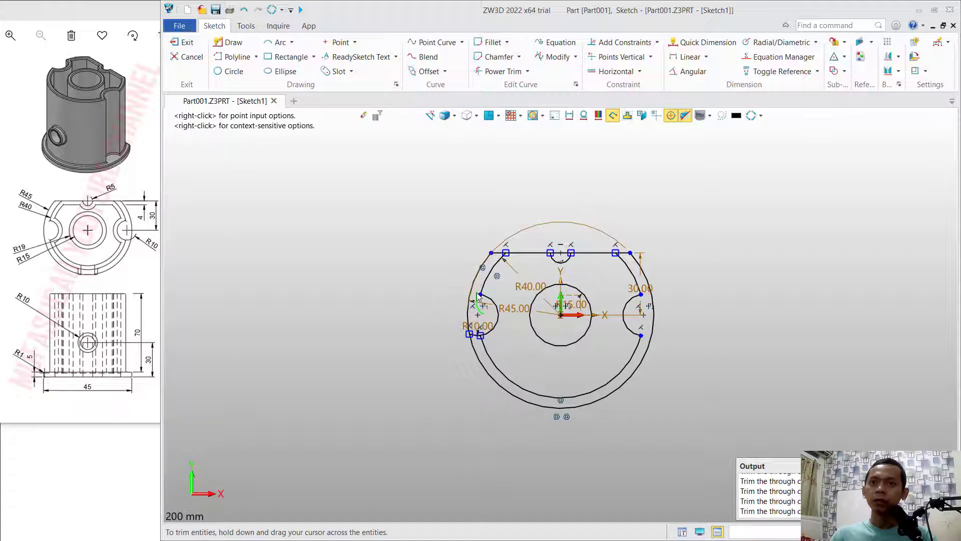
left_click_drag(476, 341, 478, 346)
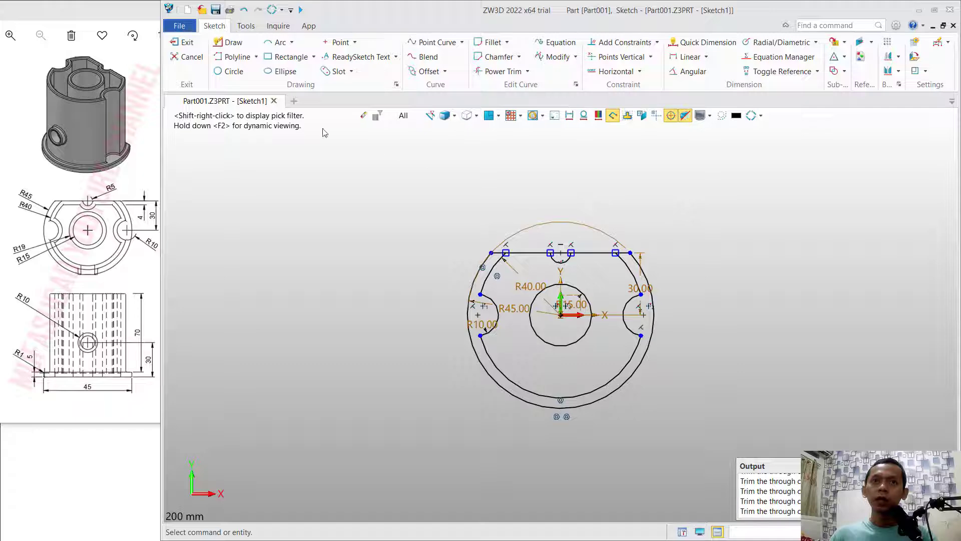
left_click(181, 43)
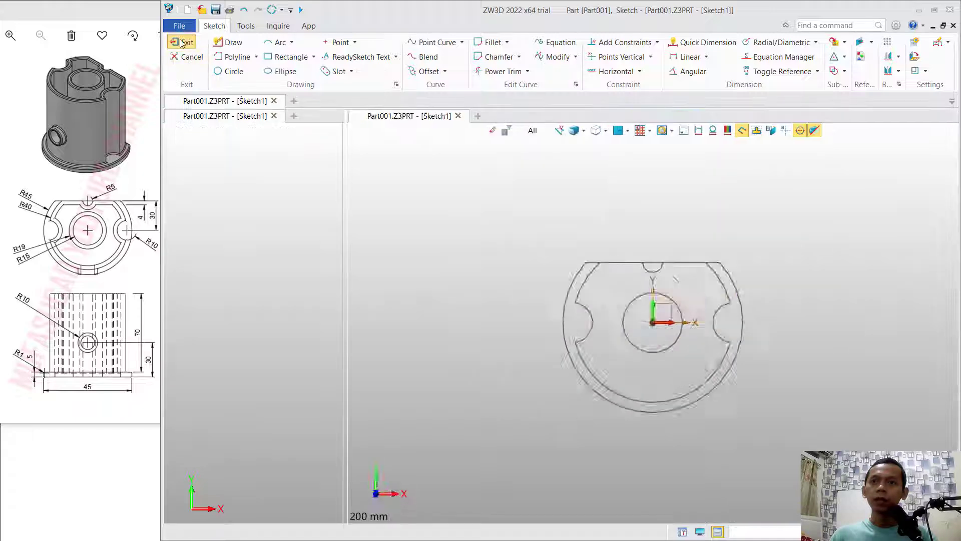
- Select all enclosed regions of the base sketch, including the central circle and outer rim, as the profile for an extrusion
mouse_move(728, 232)
right_mouse_down()
mouse_move(706, 235)
mouse_move(707, 245)
right_mouse_up()
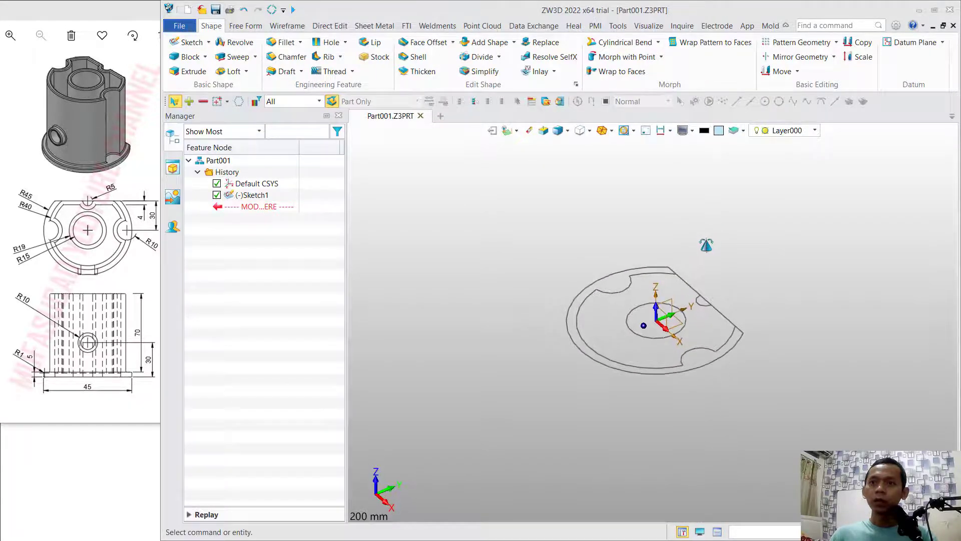
right_click_drag(769, 223, 765, 242)
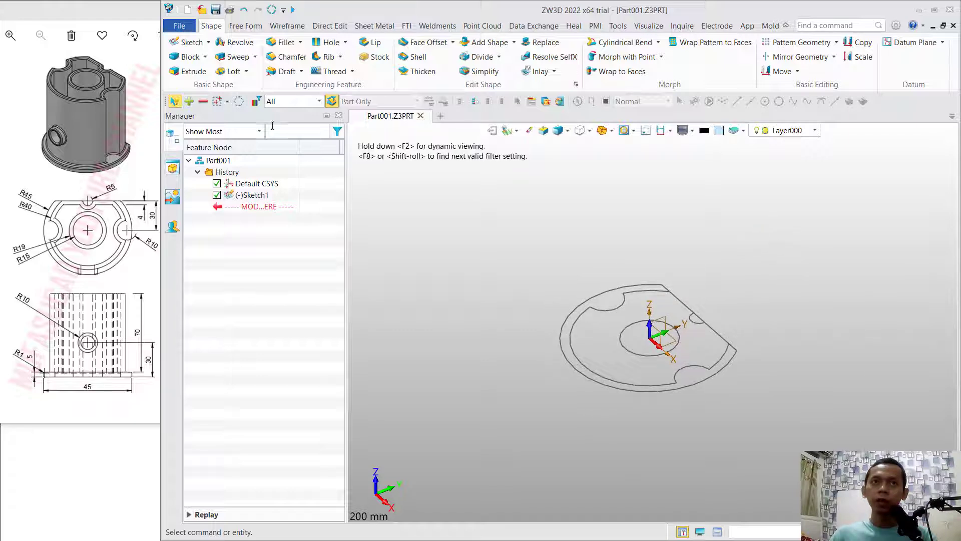
left_click(190, 71)
left_click(699, 369)
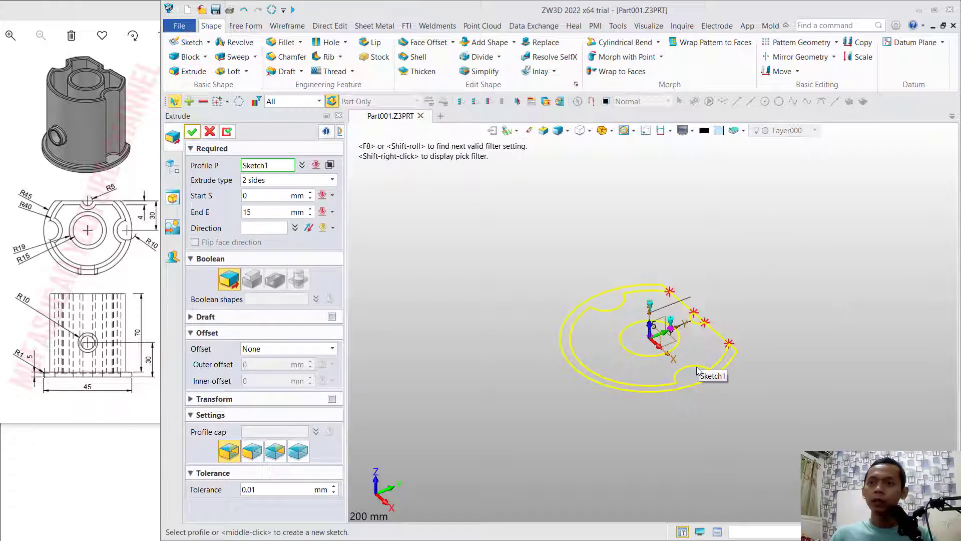
left_click(329, 165)
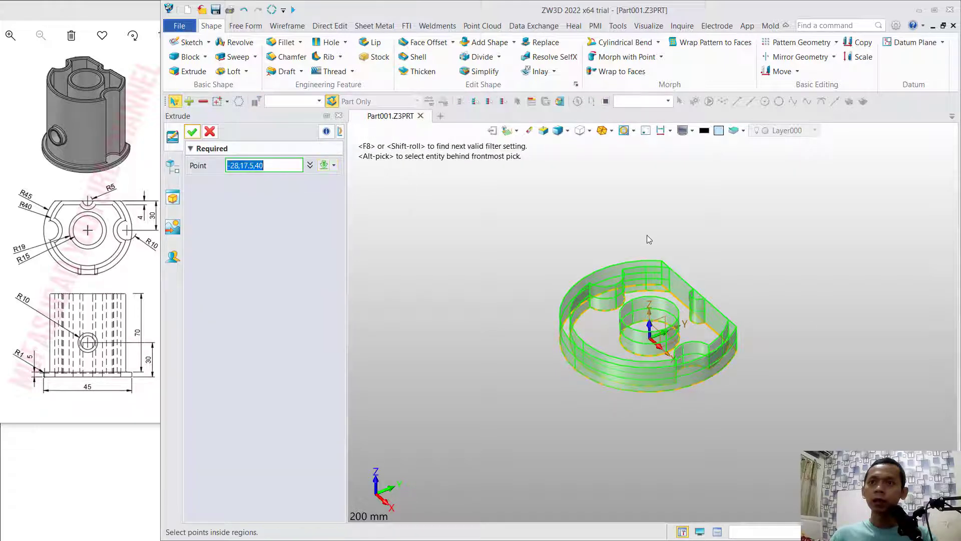
left_click(659, 299)
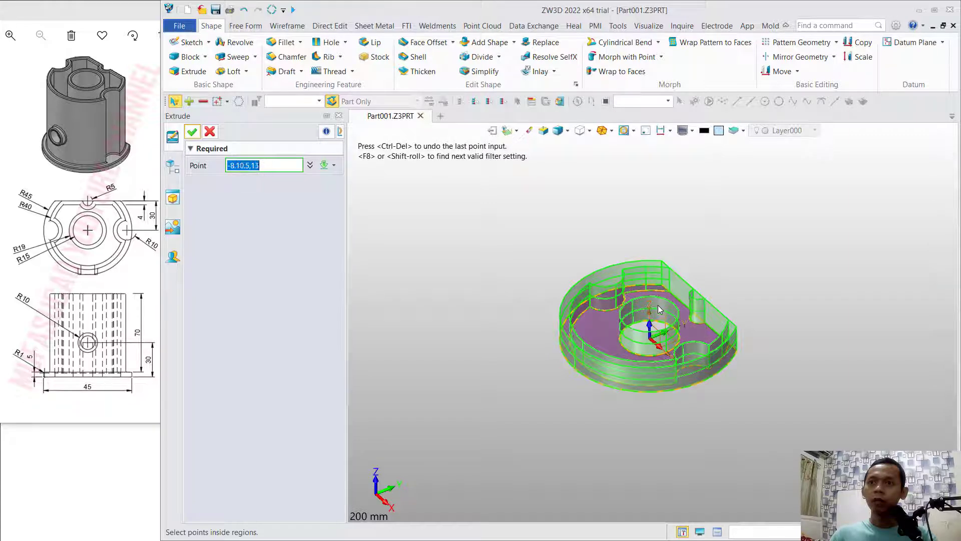
left_click(658, 321)
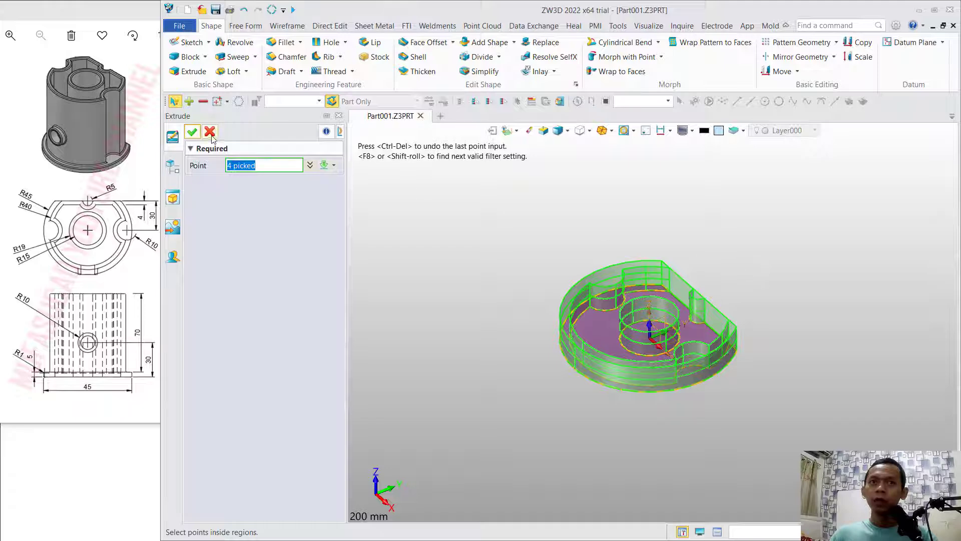
left_click(192, 132)
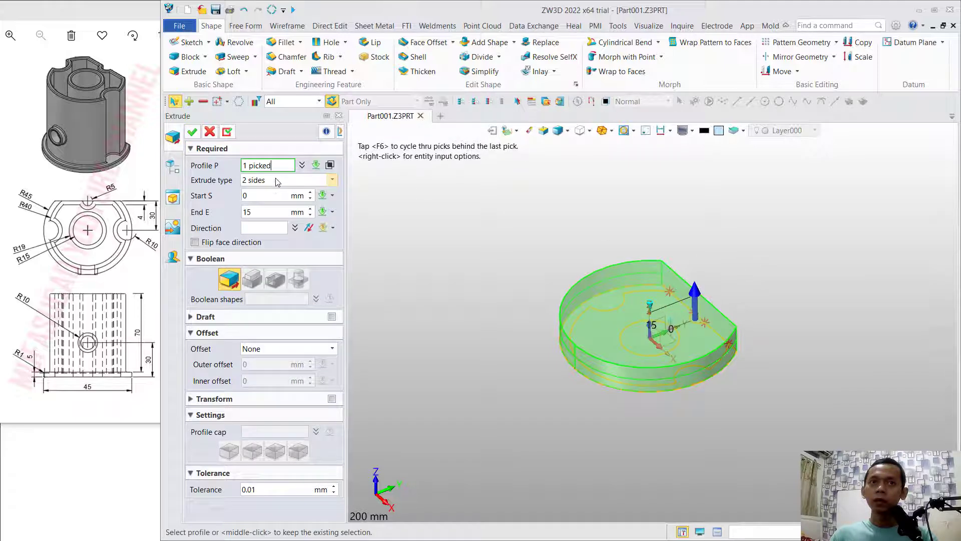
- Extrude the selected regions to 1 side, 5 mm downward, as a solid base flange
left_click(277, 181)
left_click(270, 193)
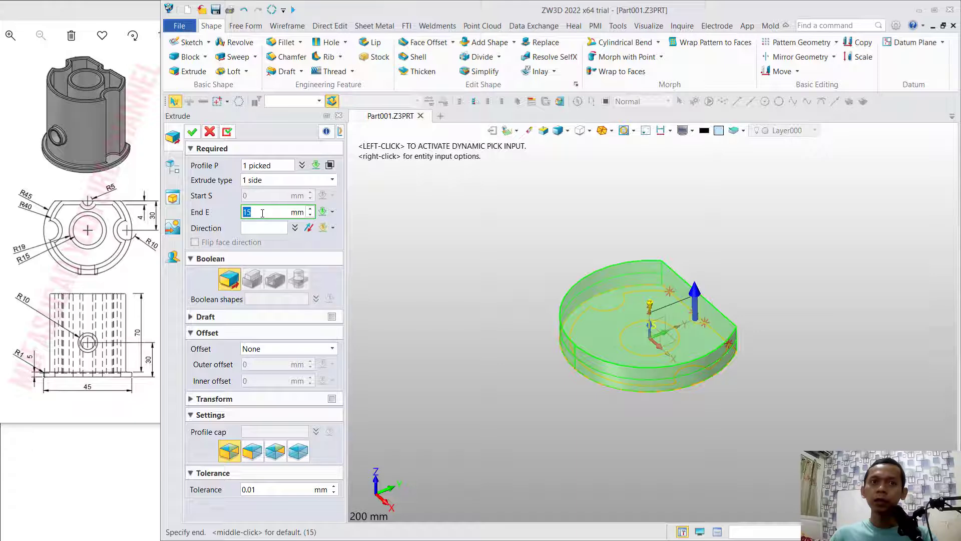
type("5")
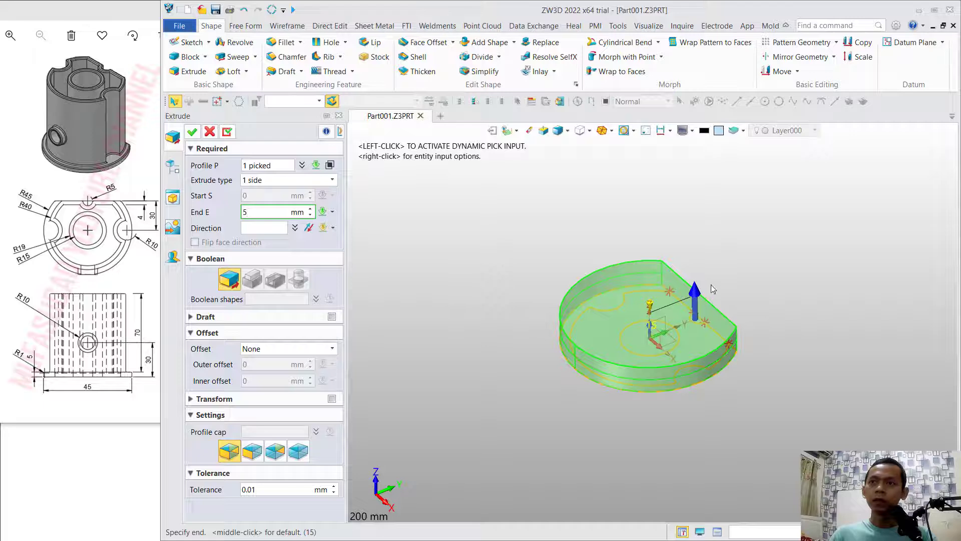
left_click(699, 297)
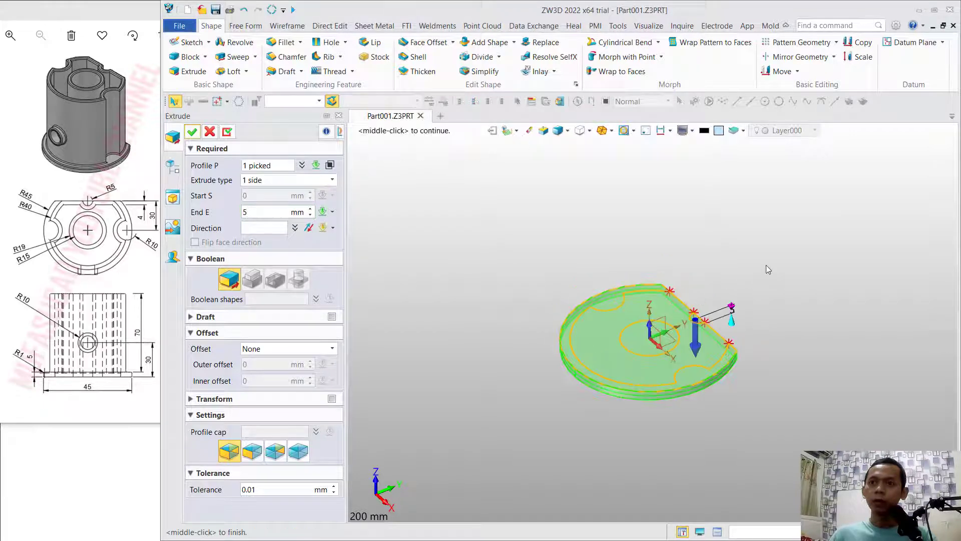
left_click(194, 132)
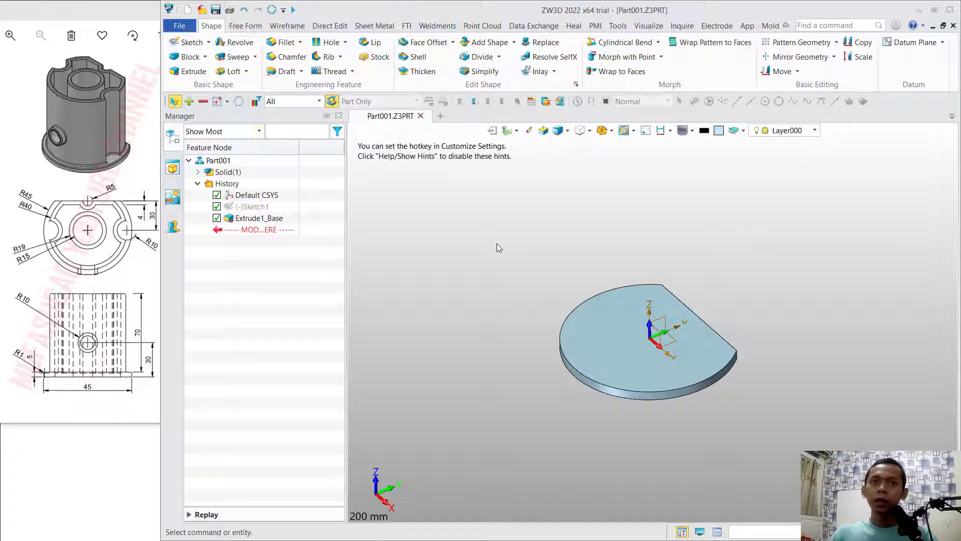
- Unblank the base sketch and select its notched region around the central circle as the profile for another extrusion
right_click(259, 210)
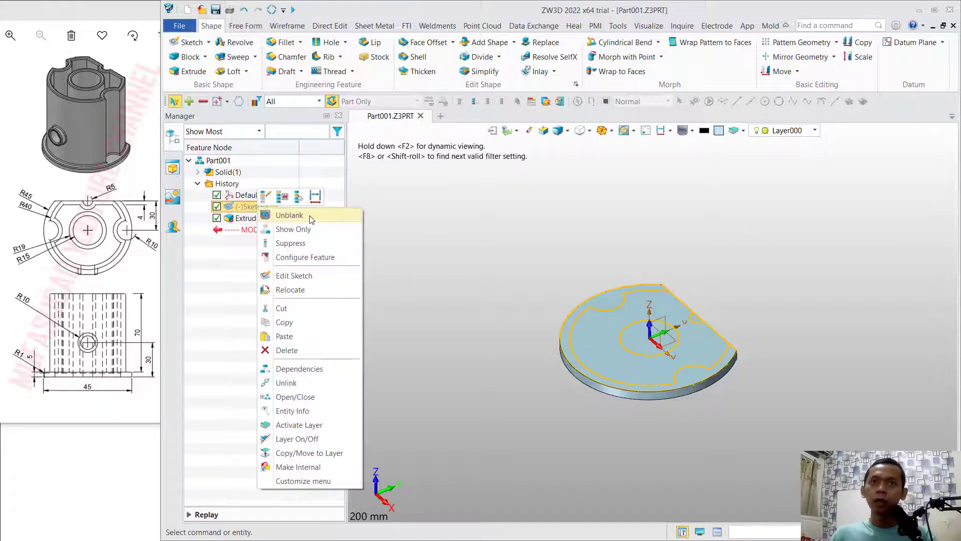
left_click(289, 215)
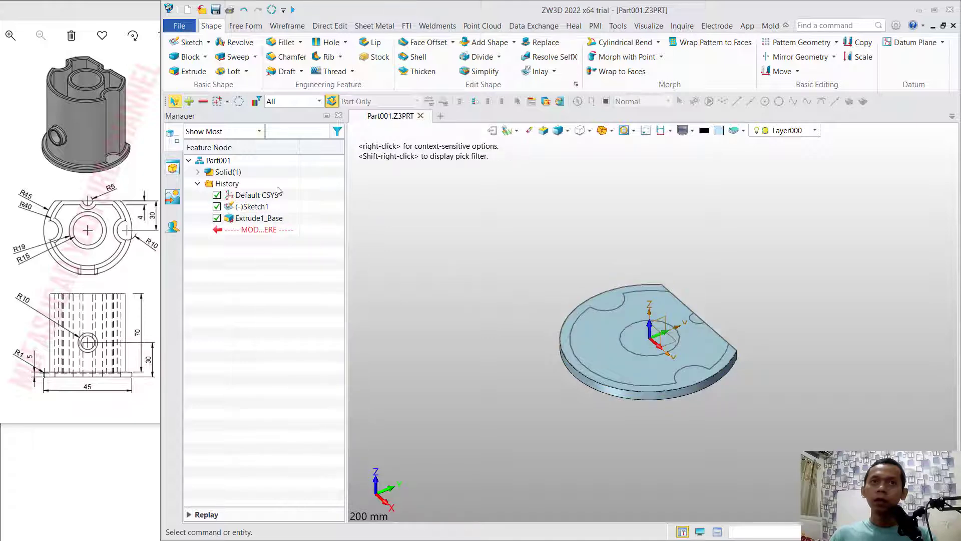
left_click(194, 72)
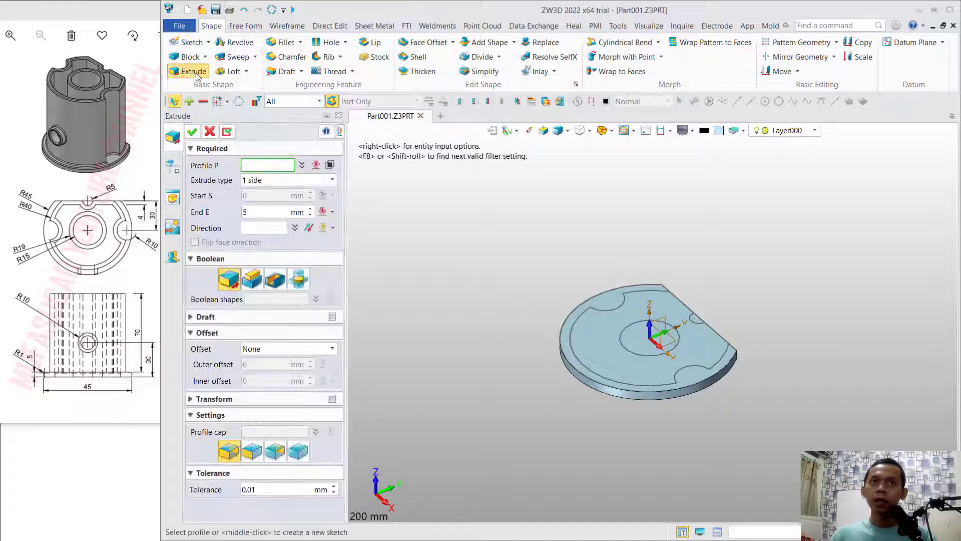
left_click(628, 308)
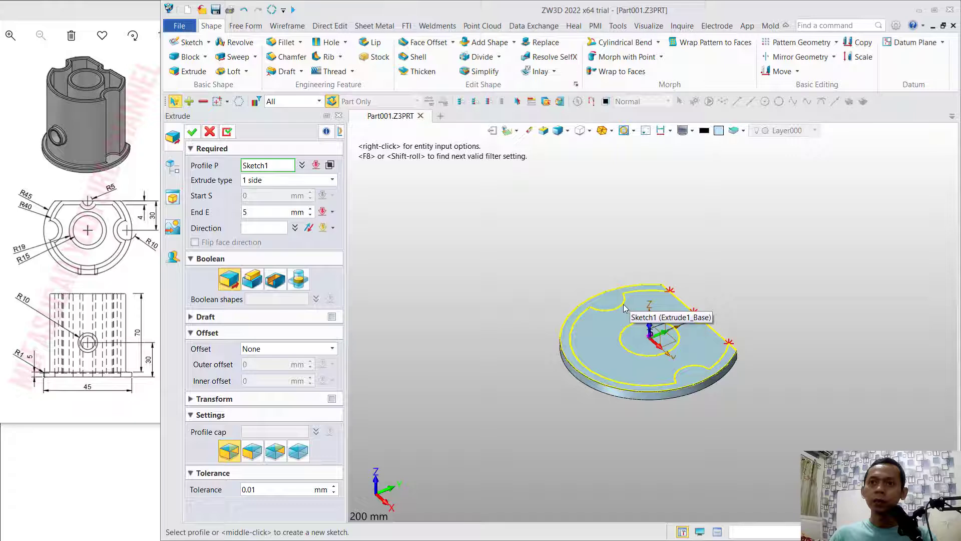
left_click(625, 308)
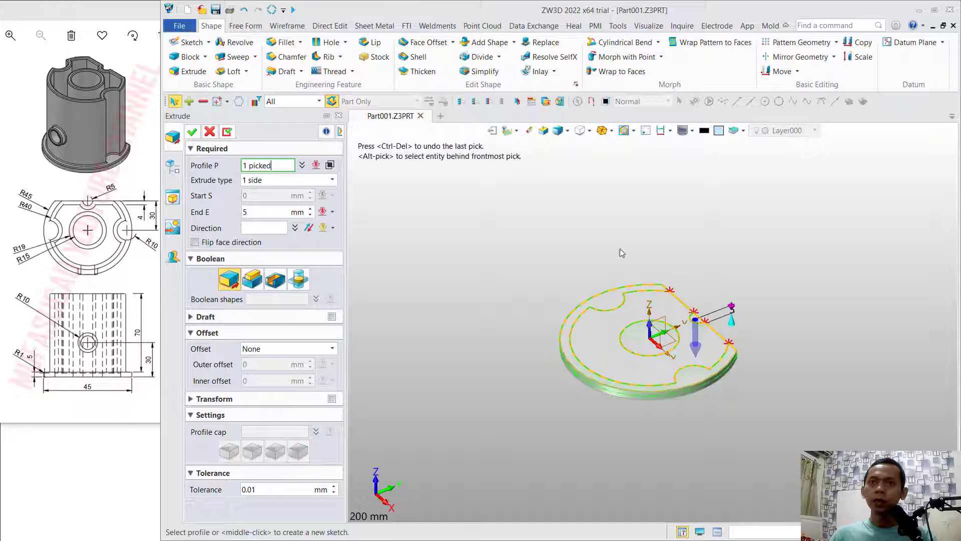
left_click(329, 166)
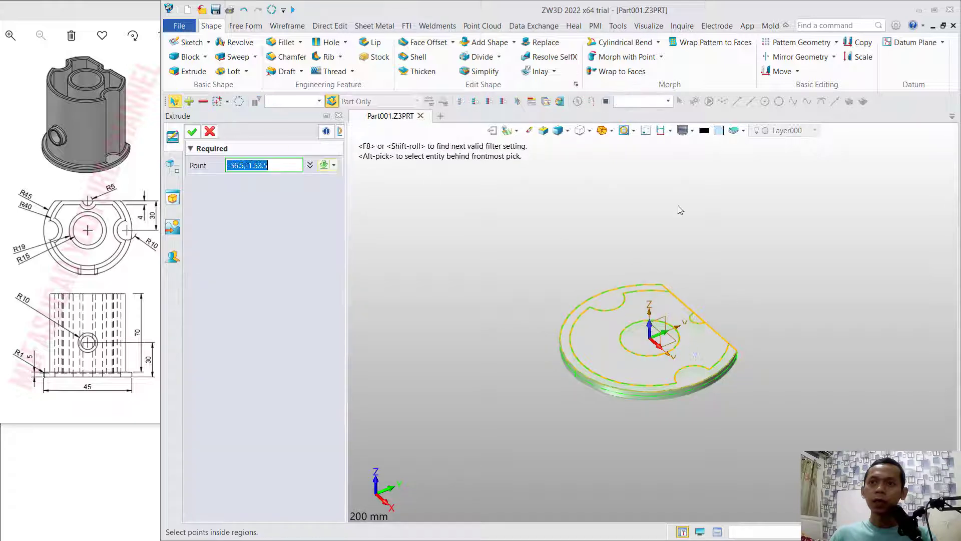
left_click(666, 308)
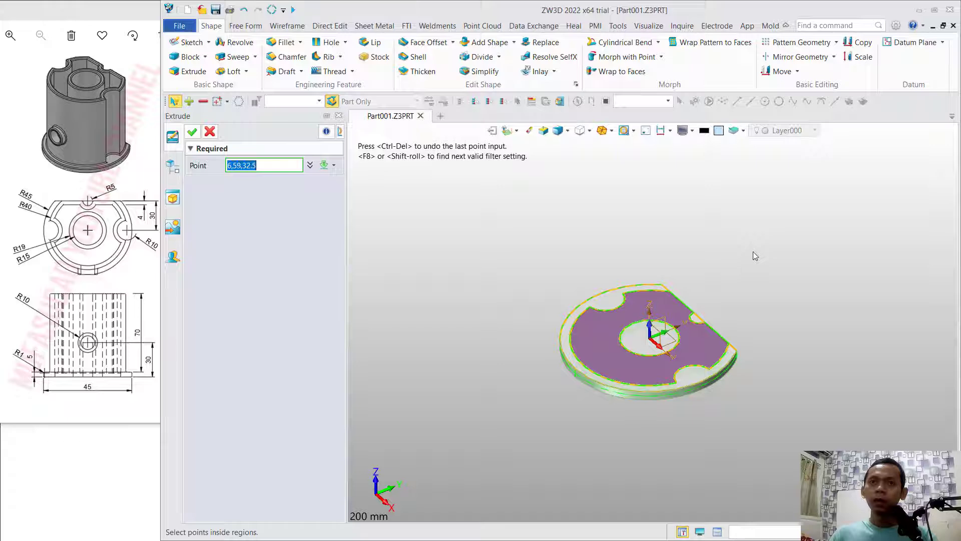
left_click(192, 132)
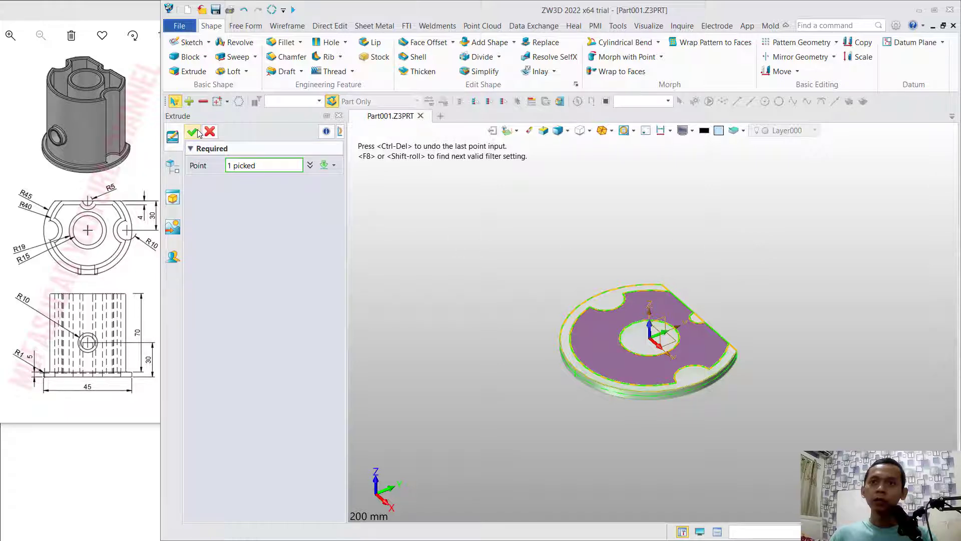
- Extrude the notched region 70 mm upward from the flange as a new base shape
left_click(700, 349)
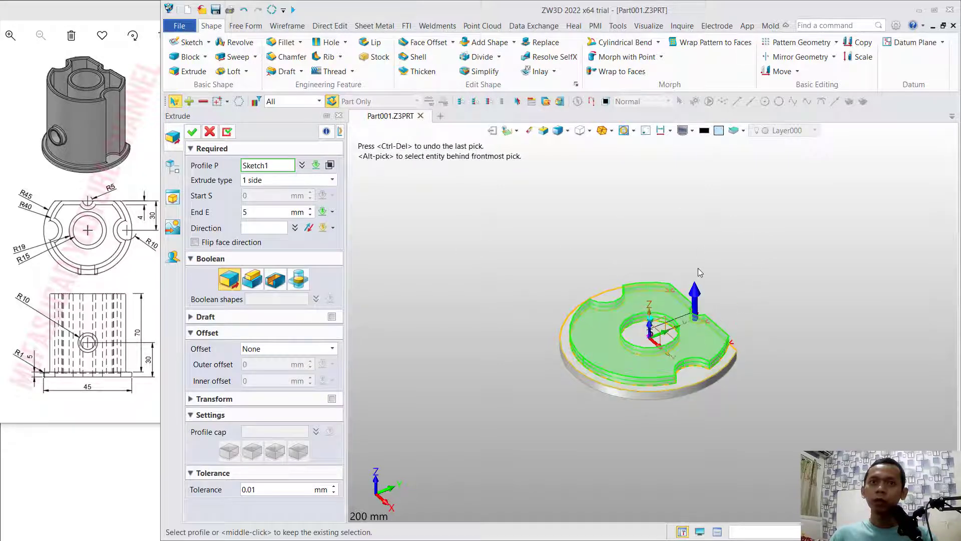
left_click(258, 212)
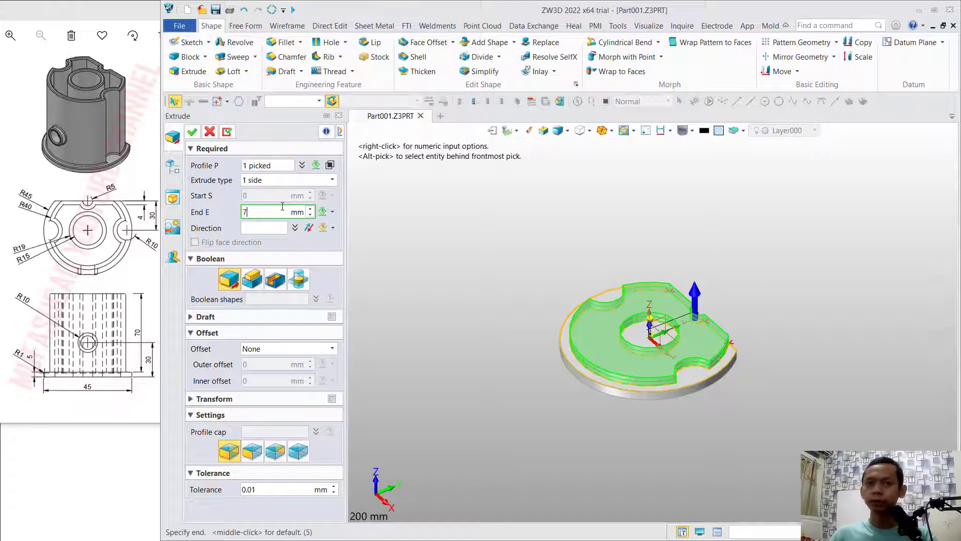
type("70")
key("Return")
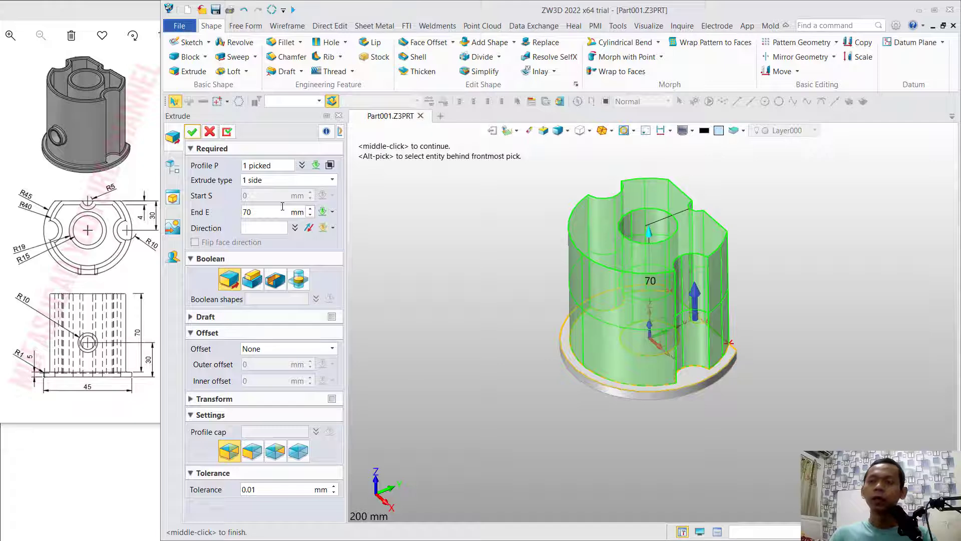
left_click(193, 132)
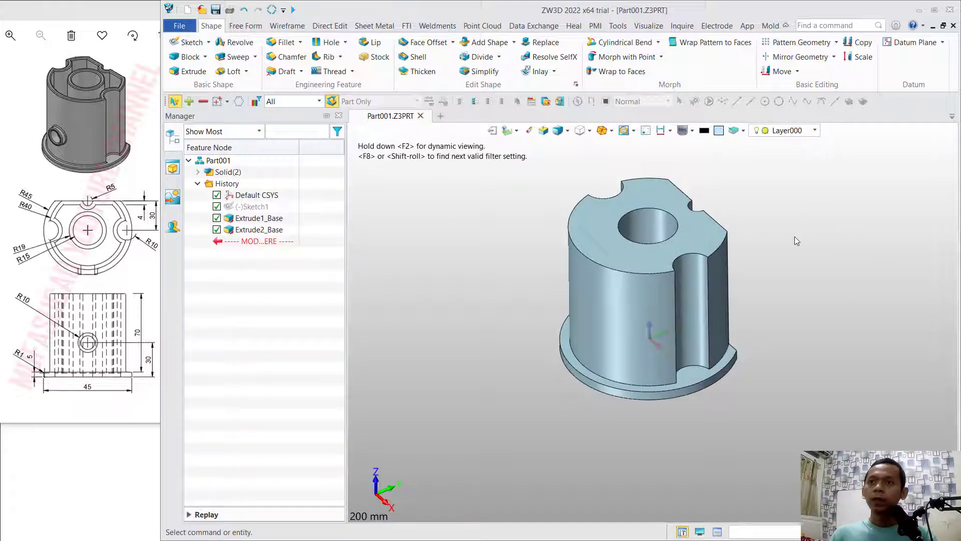
- Sketch a horizontal line on the flange's underside from the origin to the outer arc at -45,0, and exit the sketch
right_click_drag(783, 351, 783, 257)
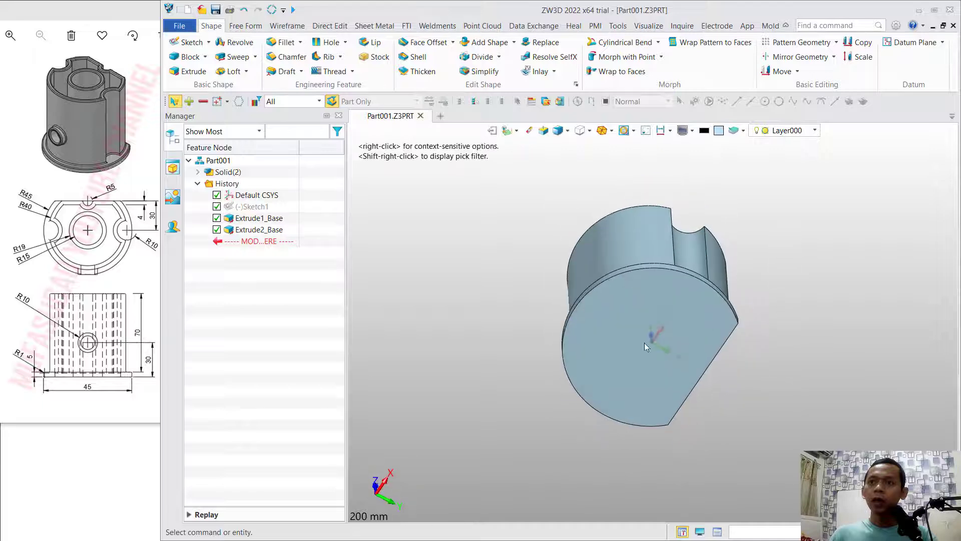
left_click(617, 343)
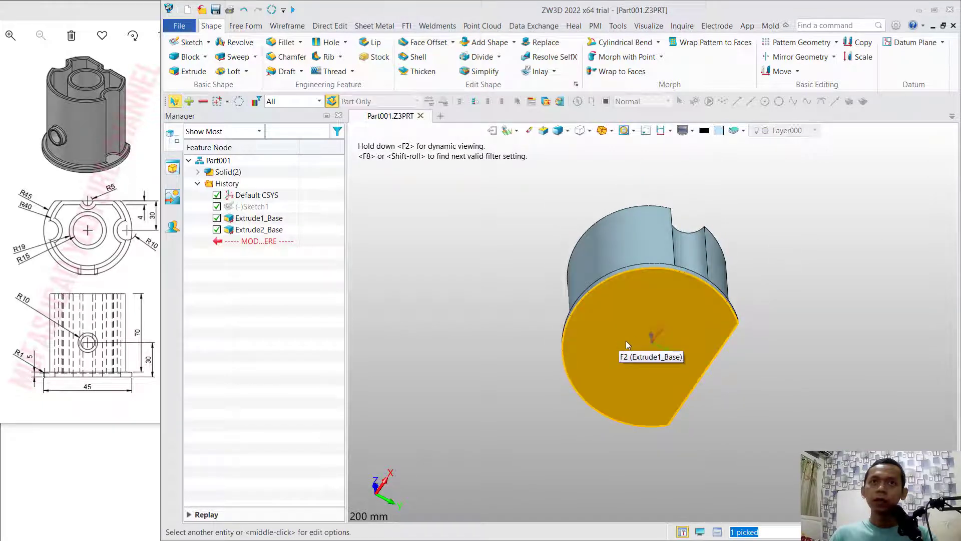
left_click(188, 42)
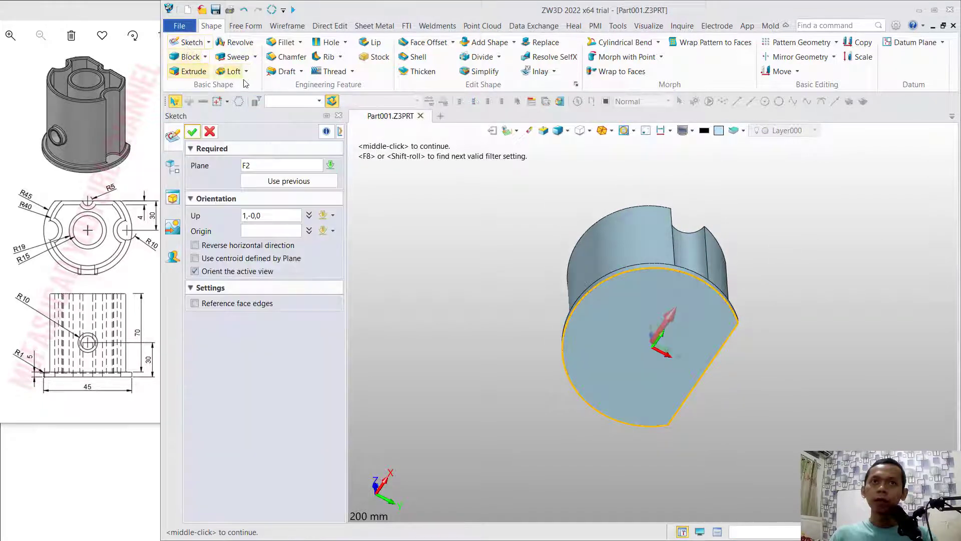
left_click(192, 131)
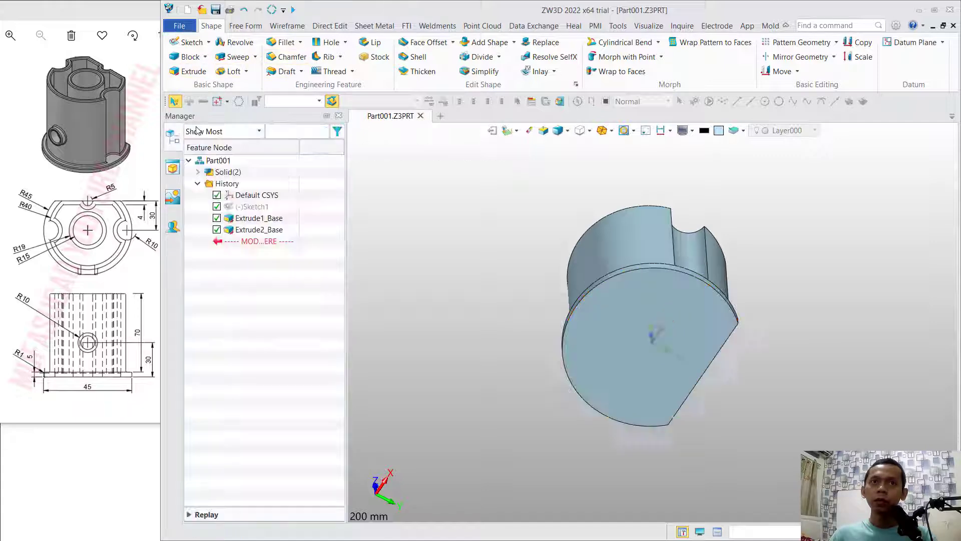
left_click(232, 43)
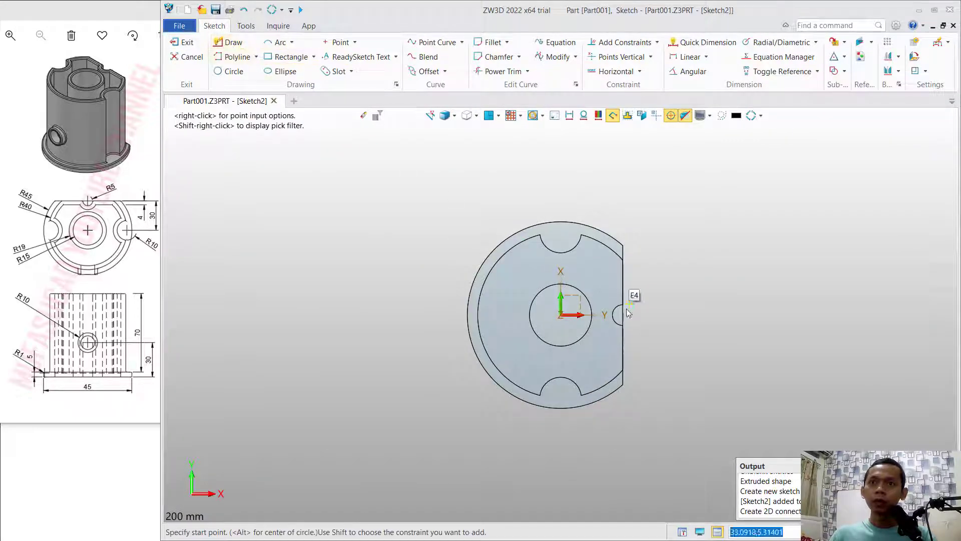
left_click(561, 315)
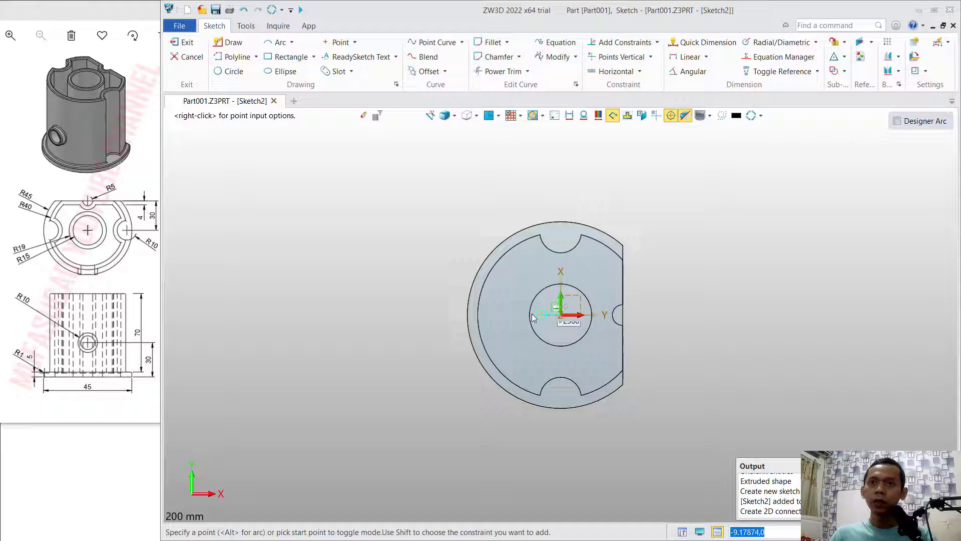
left_click(467, 316)
middle_click(416, 244)
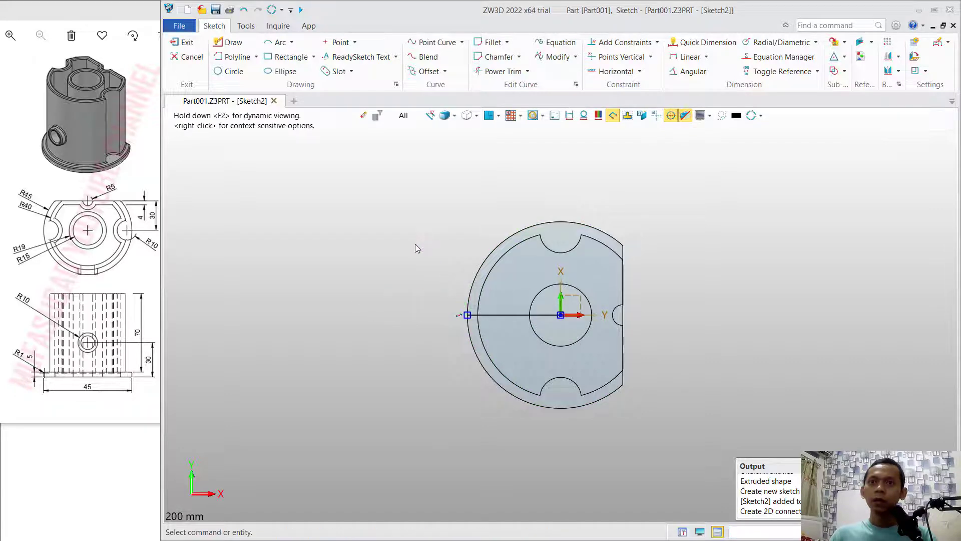
left_click(183, 43)
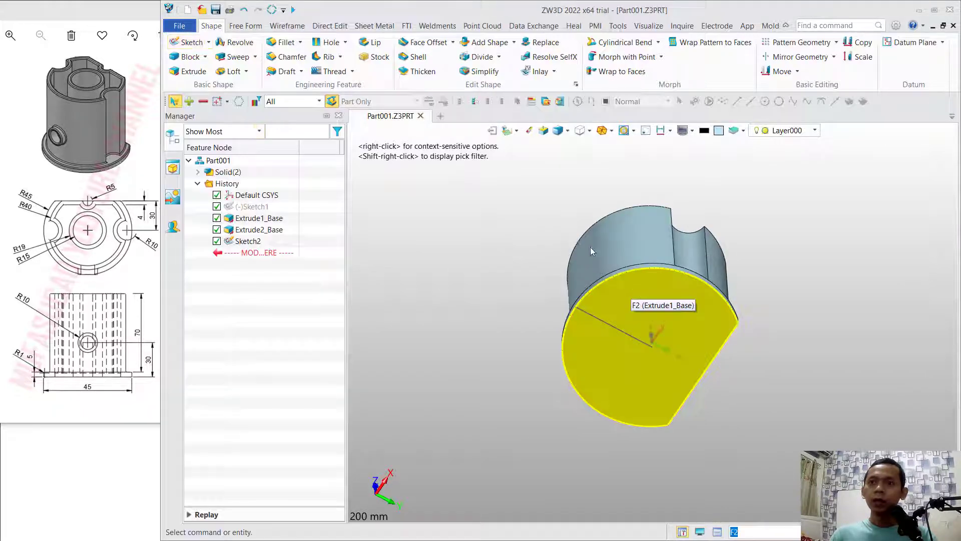
- Create a datum plane perpendicular to the underside line at its end point on the flange's outer edge
mouse_move(591, 247)
right_mouse_down()
mouse_move(694, 273)
mouse_move(764, 266)
mouse_move(554, 240)
mouse_move(669, 328)
right_mouse_up()
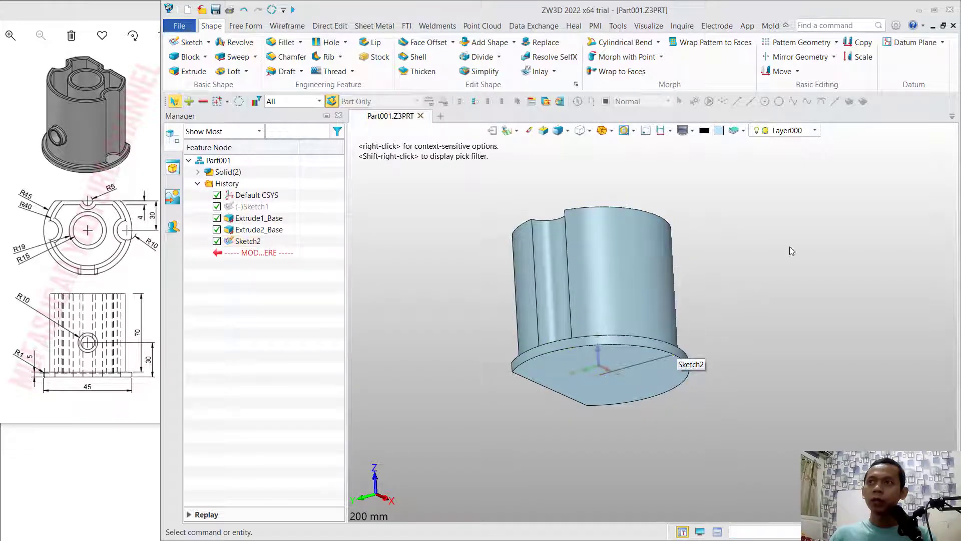
left_click(909, 44)
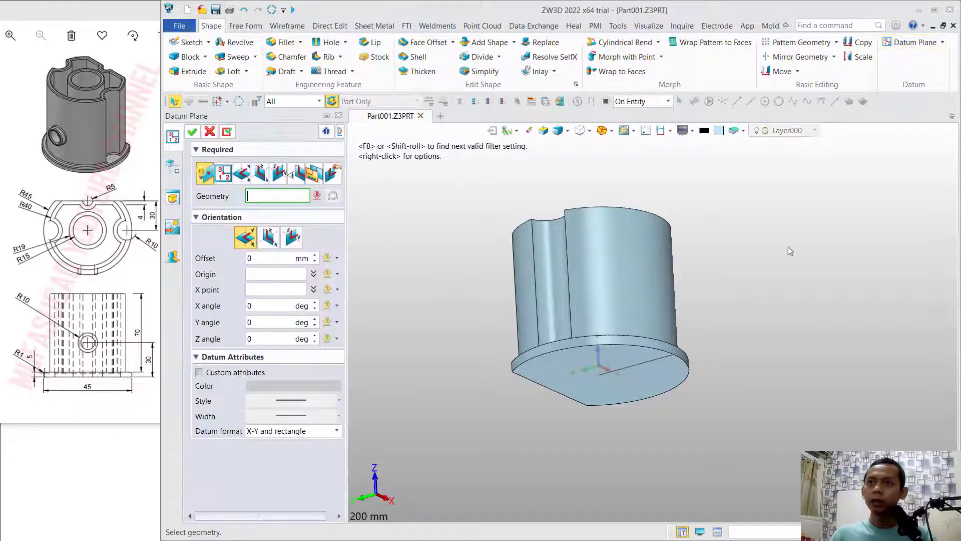
left_click(676, 355)
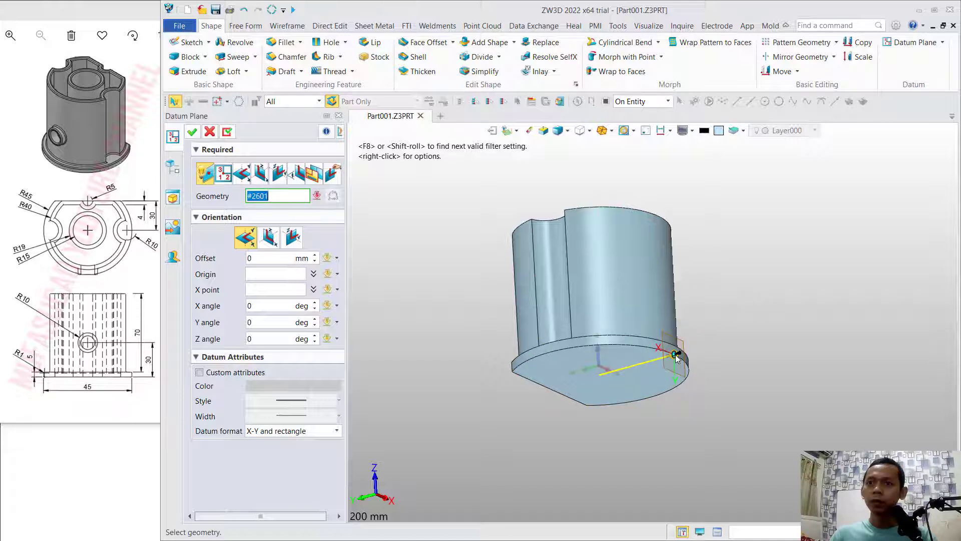
middle_click(676, 354)
left_click(191, 132)
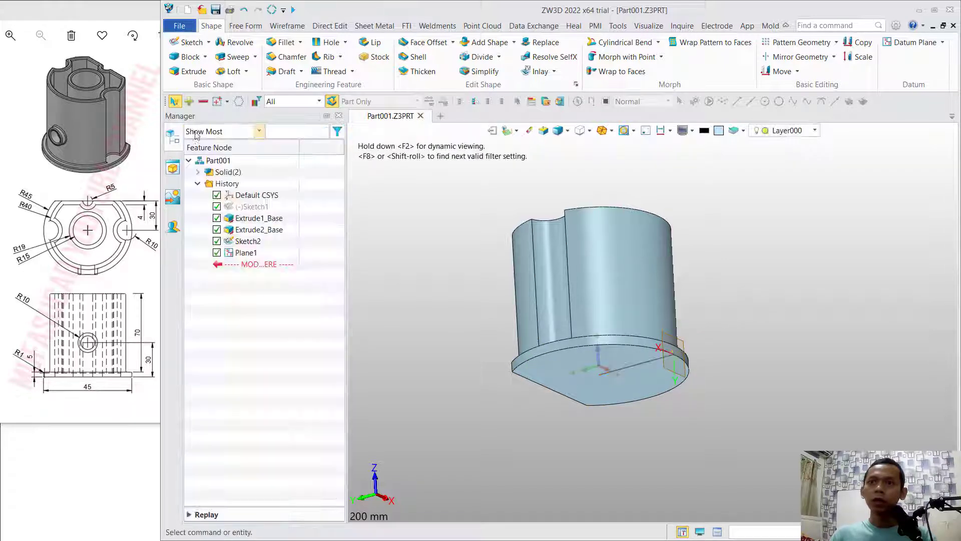
- Start a sketch on the side datum plane and draw a 10 mm radius circle centred about 42 mm directly above the sketch origin
right_click_drag(749, 200, 722, 257)
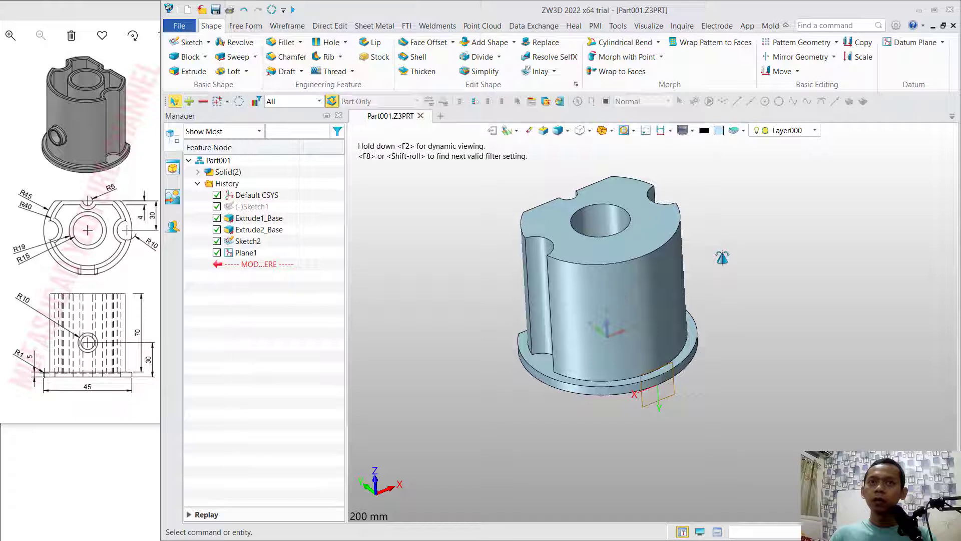
left_click(189, 44)
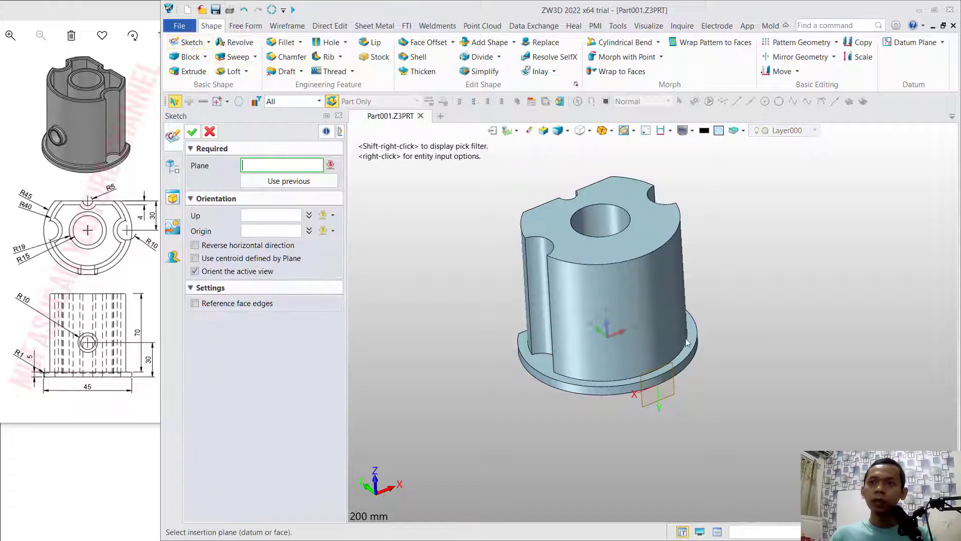
left_click(677, 397)
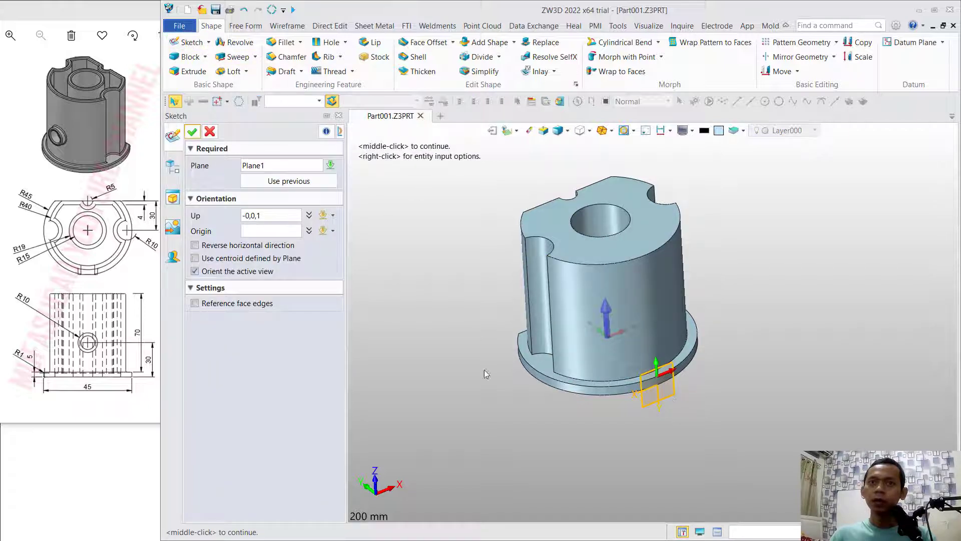
left_click(192, 131)
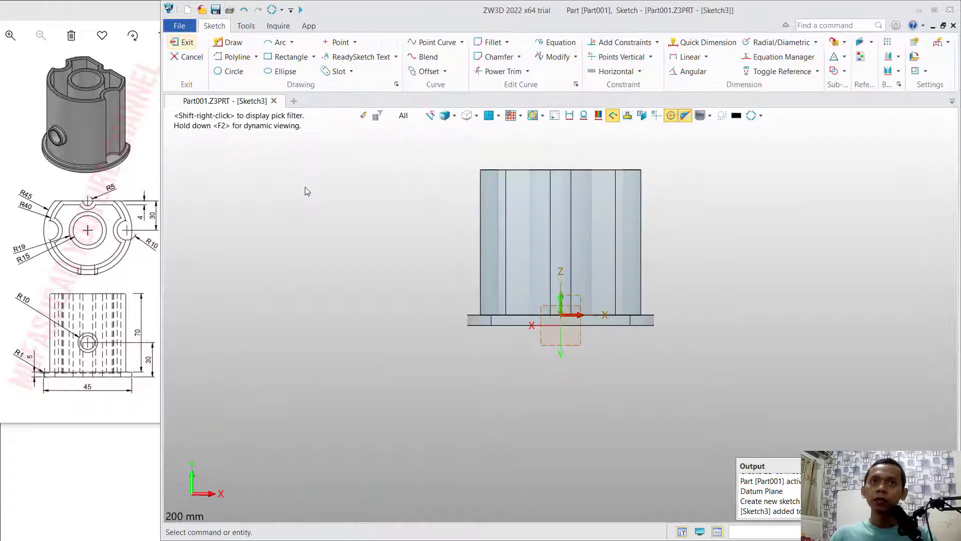
left_click(563, 228)
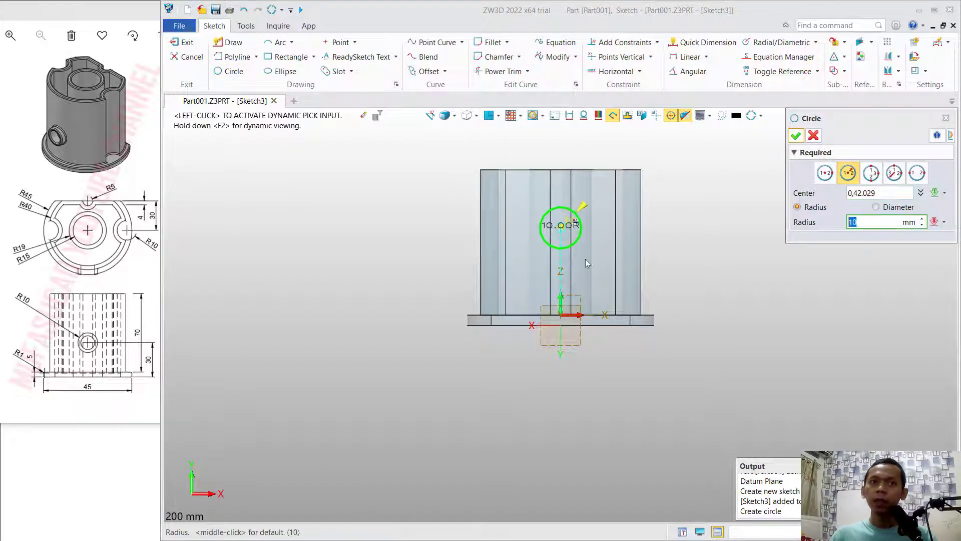
left_click(796, 135)
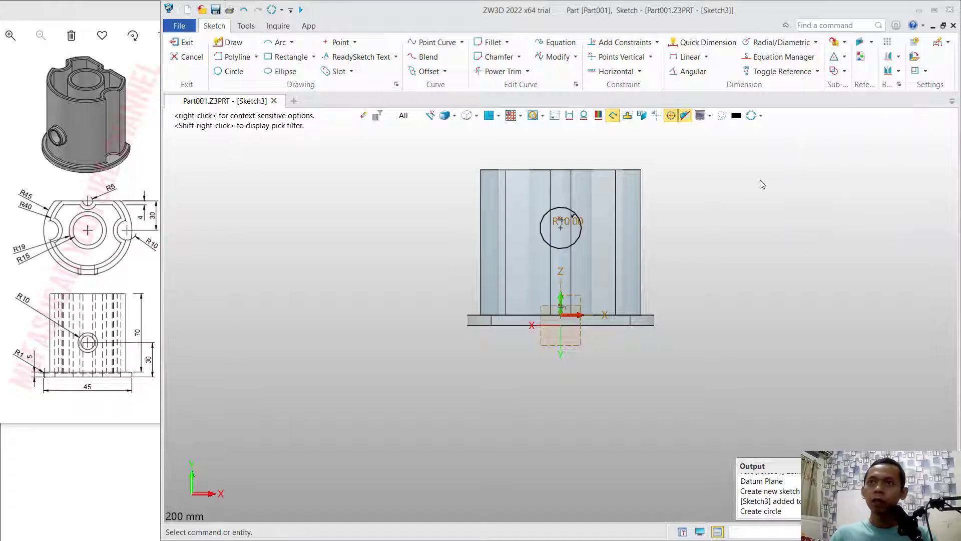
- Dimension the circle's centre 30 mm above the flange's underside and exit the sketch
left_click(703, 42)
left_click(564, 230)
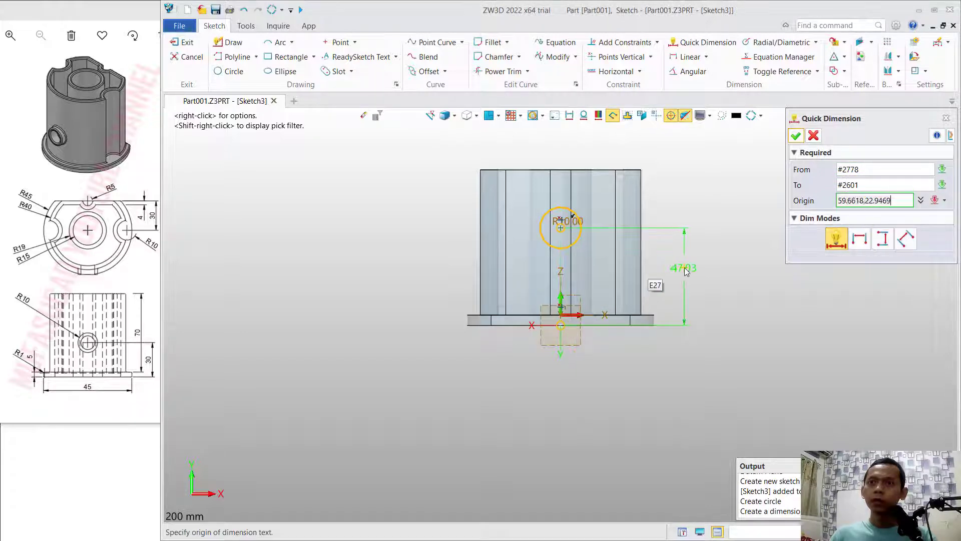
left_click(681, 270)
type("30")
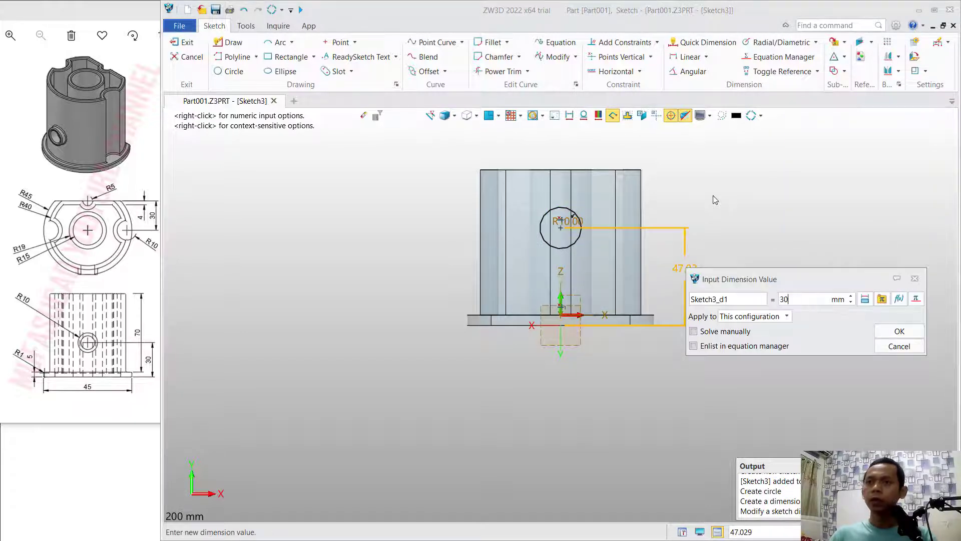
key("Return")
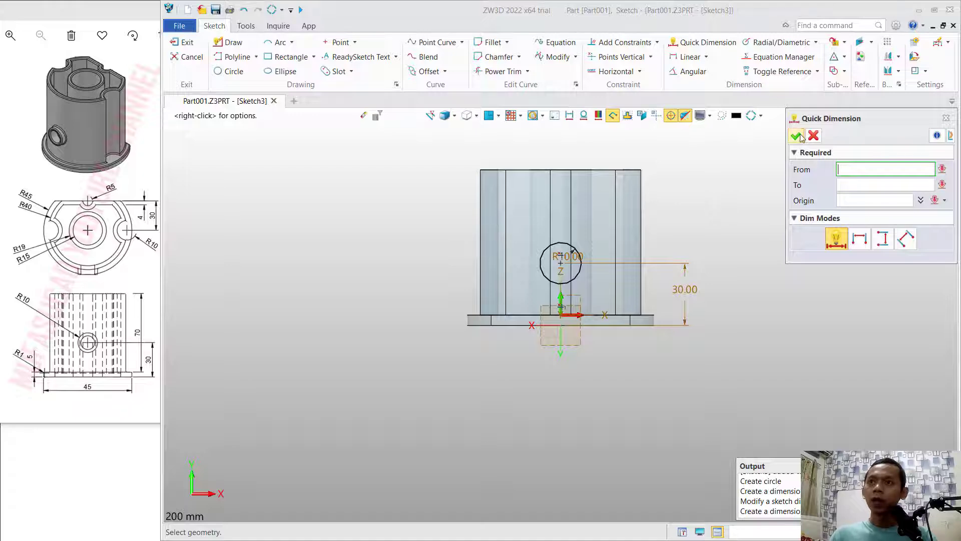
left_click(796, 136)
left_click(184, 42)
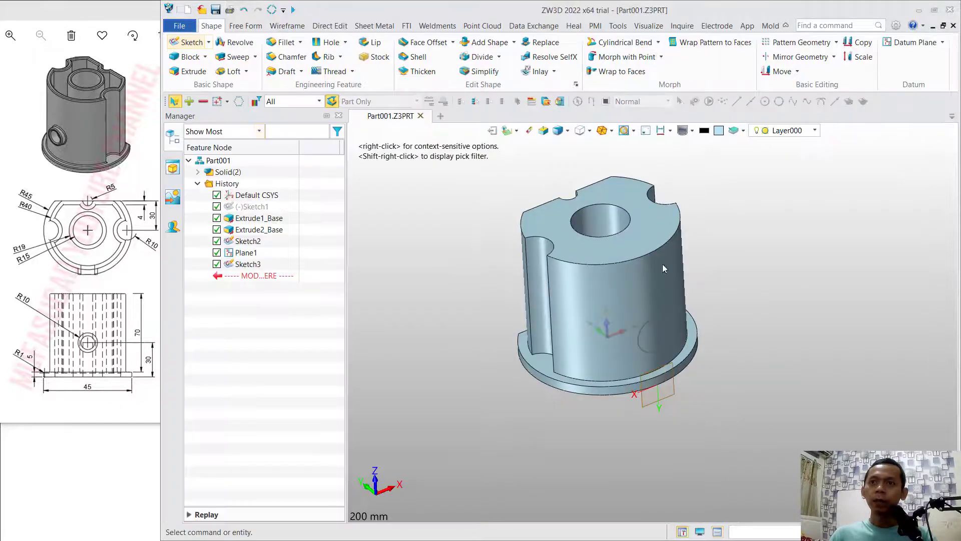
- Extrude the circle 15 mm inward toward the cylindrical body, adding it to the body as the side boss
middle_click_drag(764, 227, 765, 255)
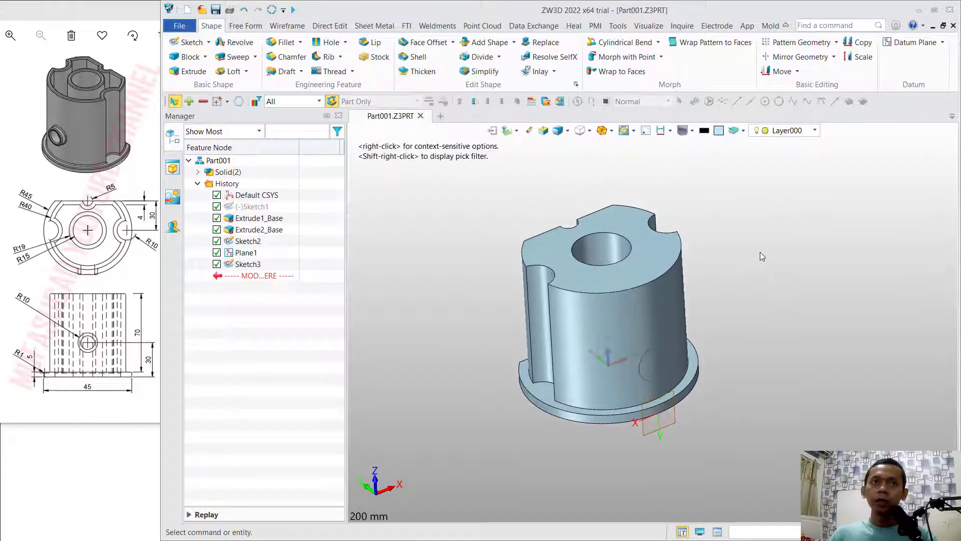
left_click(188, 71)
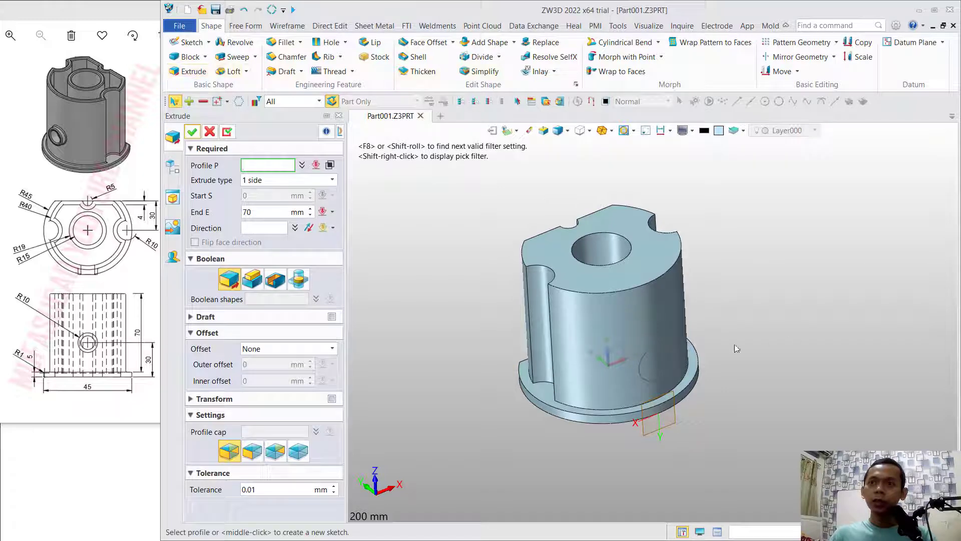
left_click(654, 346)
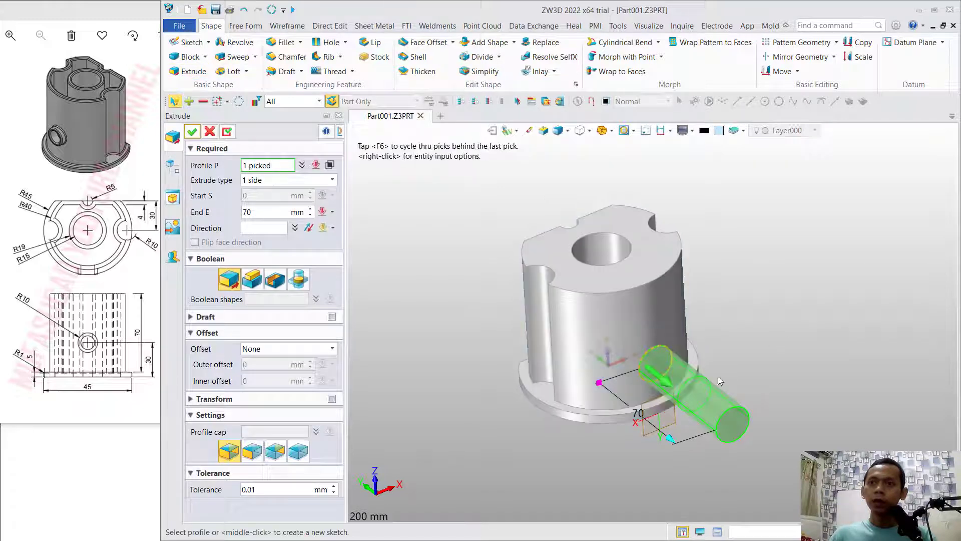
left_click(669, 383)
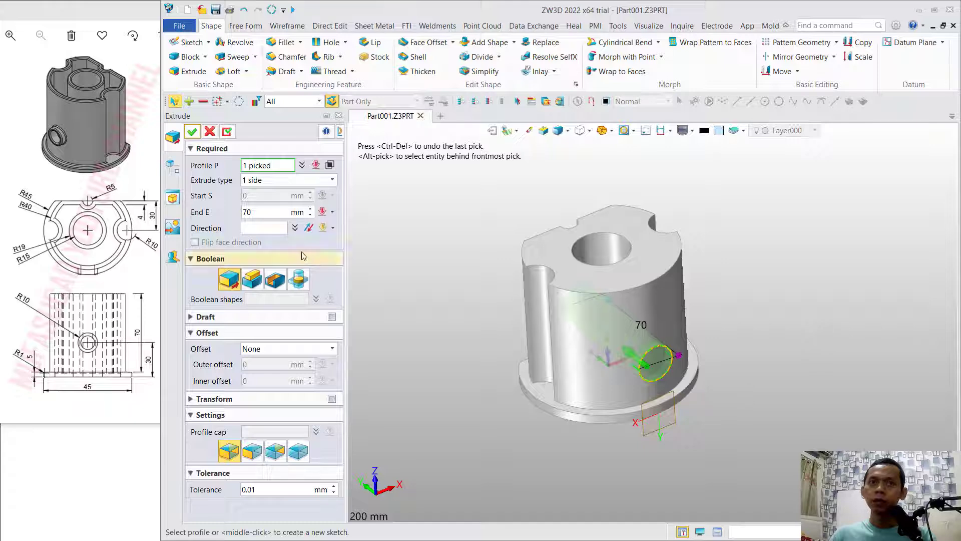
left_click(260, 211)
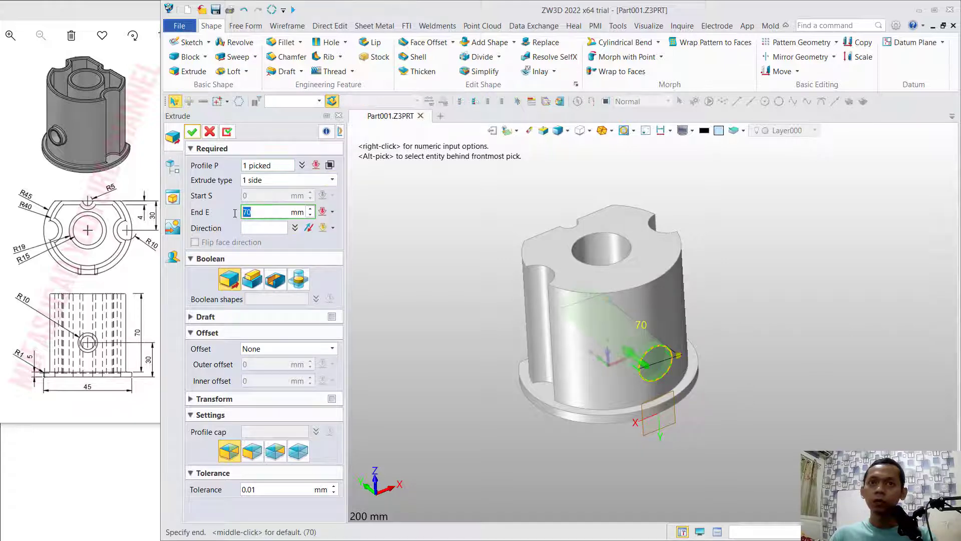
type("15")
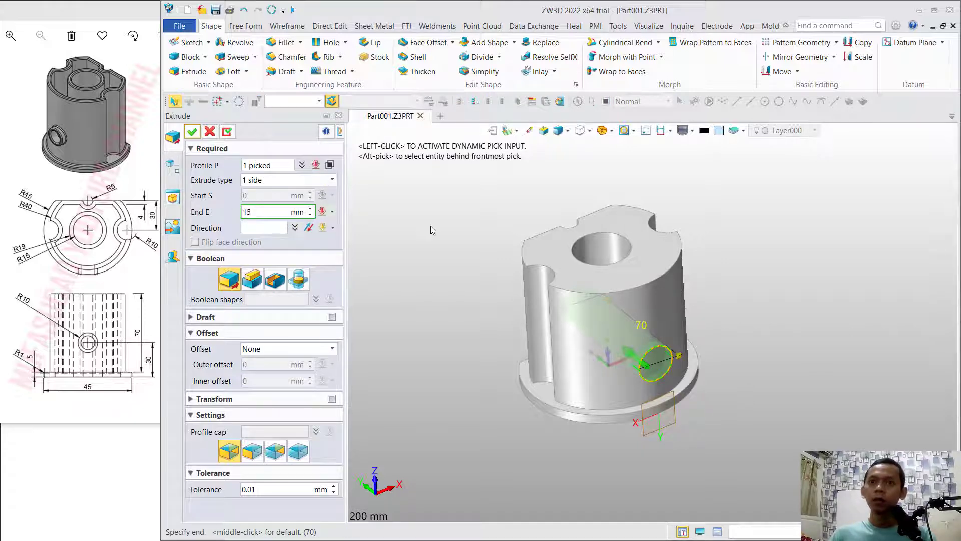
key("Return")
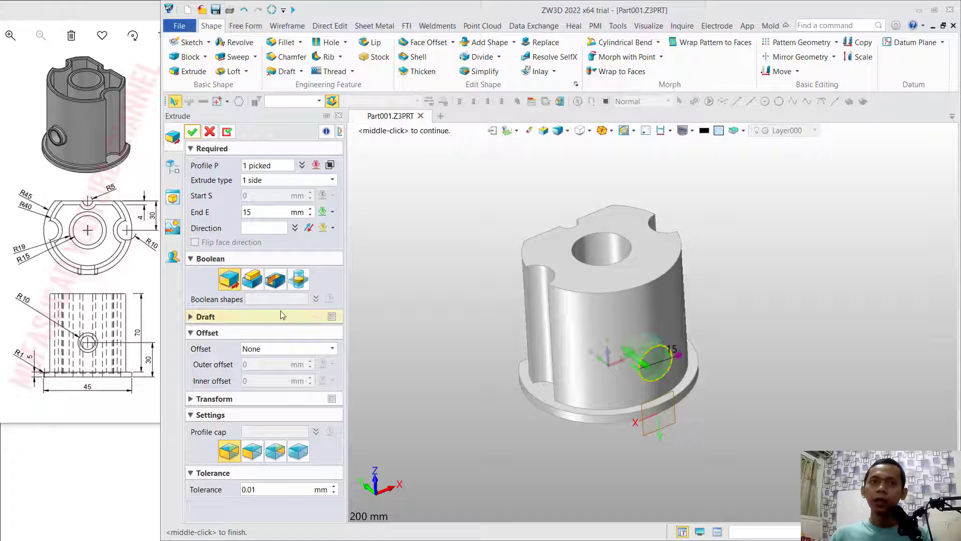
left_click(253, 279)
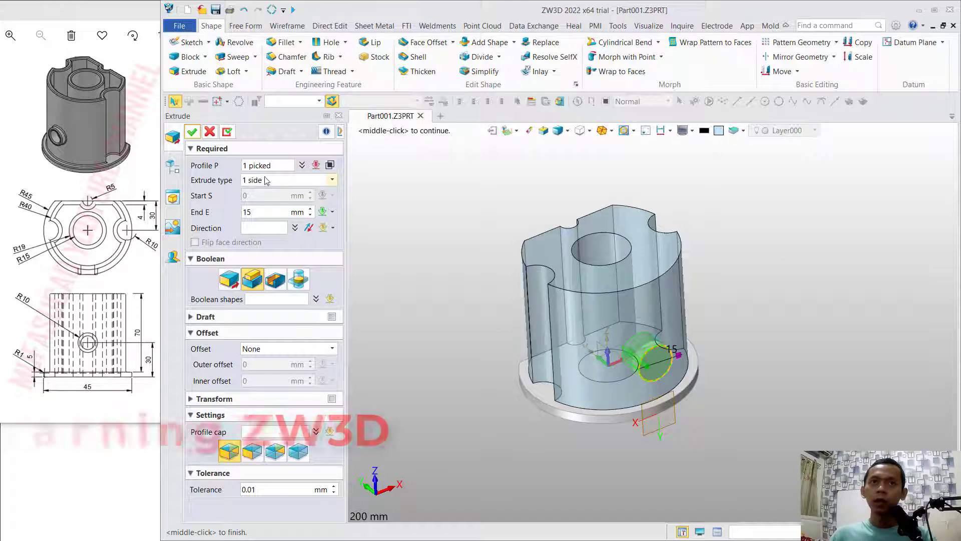
middle_click(660, 368)
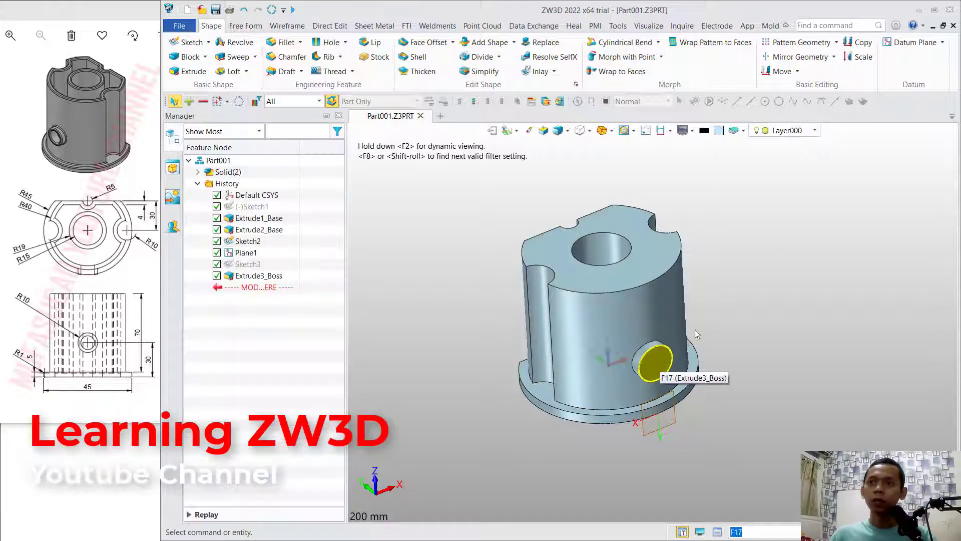
- Shell the notched body with a thickness of -4 mm, opening its top face and the side boss's end face
mouse_move(742, 257)
middle_mouse_down()
mouse_move(755, 317)
mouse_move(755, 257)
middle_mouse_up()
right_click_drag(755, 257, 751, 251)
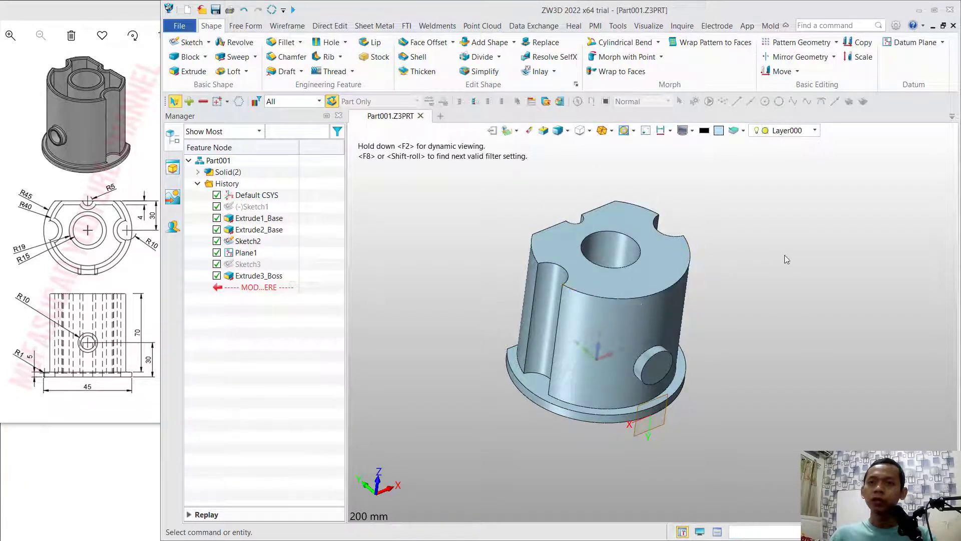
right_click_drag(784, 255, 778, 261)
left_click(416, 57)
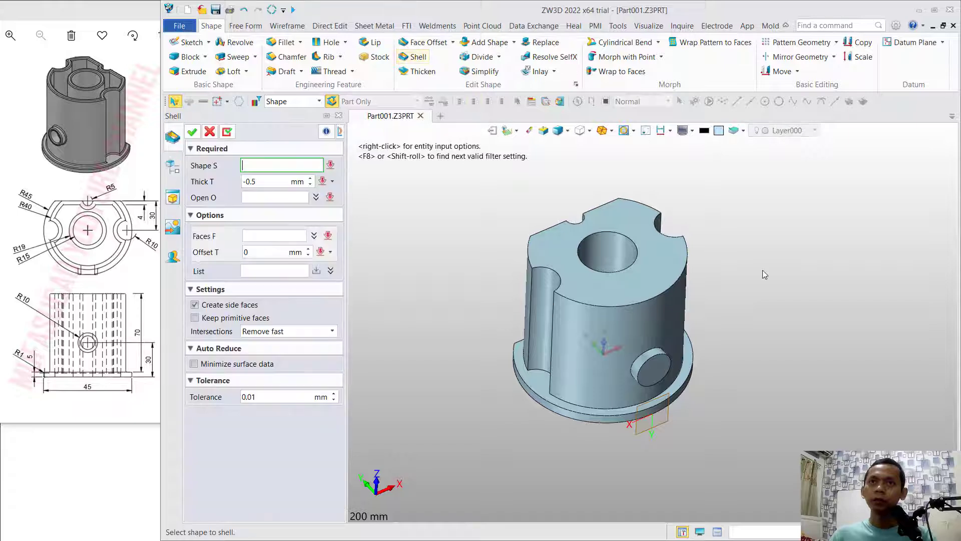
left_click(677, 285)
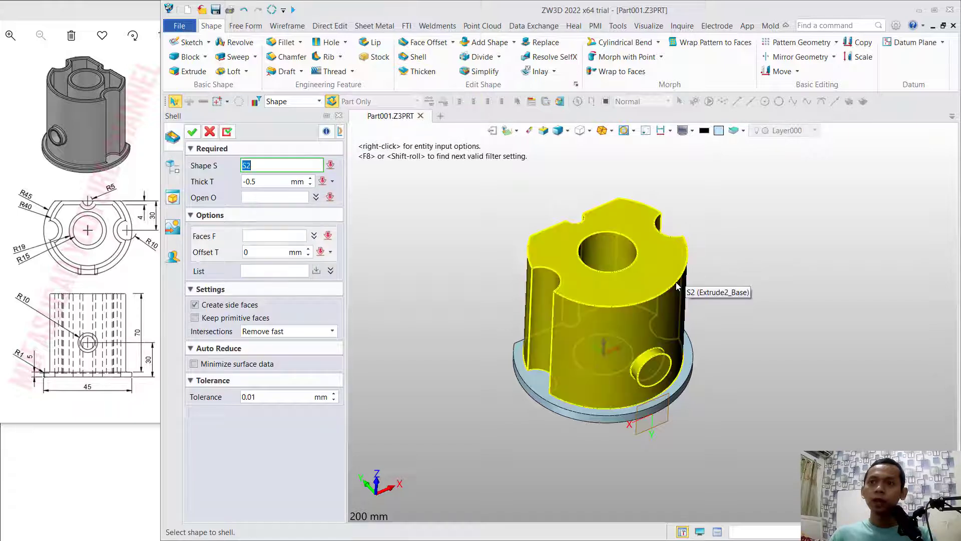
middle_click(722, 247)
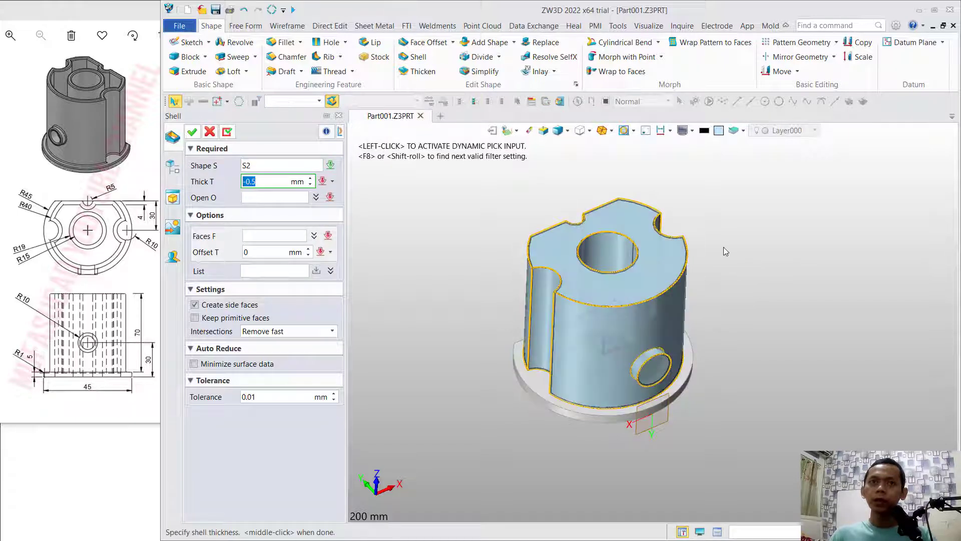
left_click(272, 196)
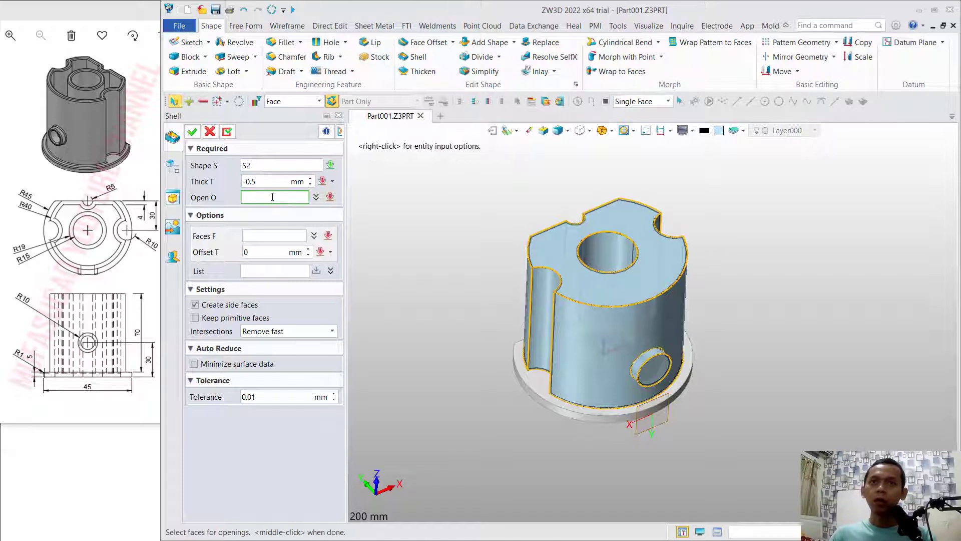
left_click(561, 243)
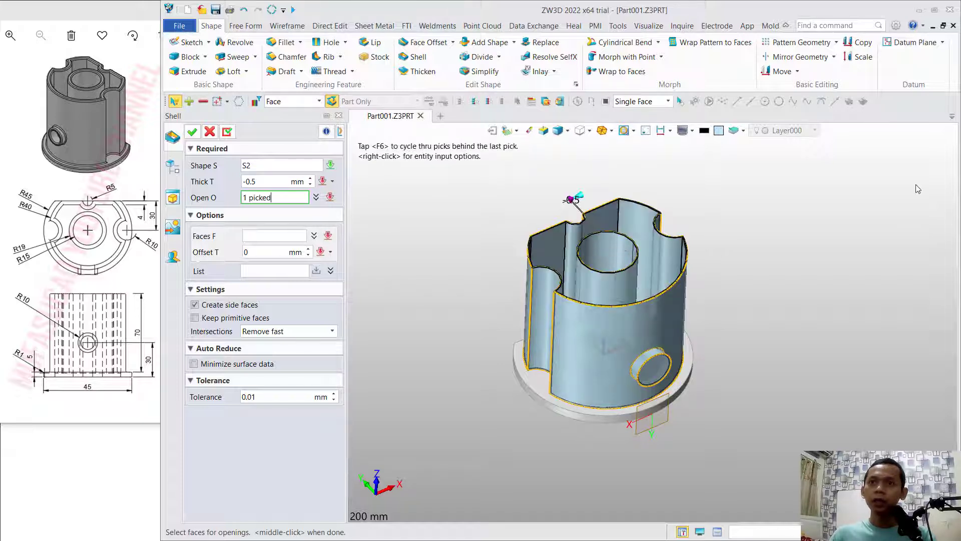
left_click(659, 373)
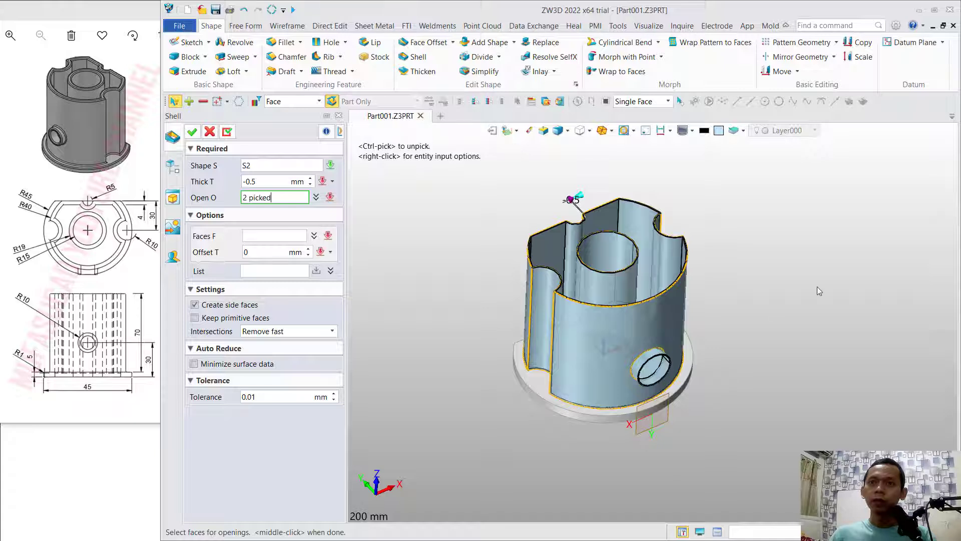
double_click(252, 182)
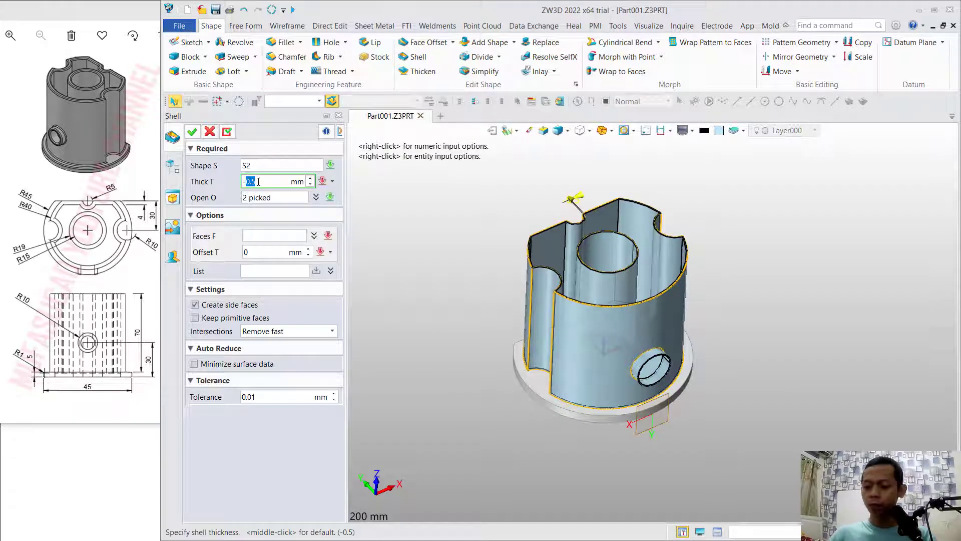
type("4")
left_click(277, 166)
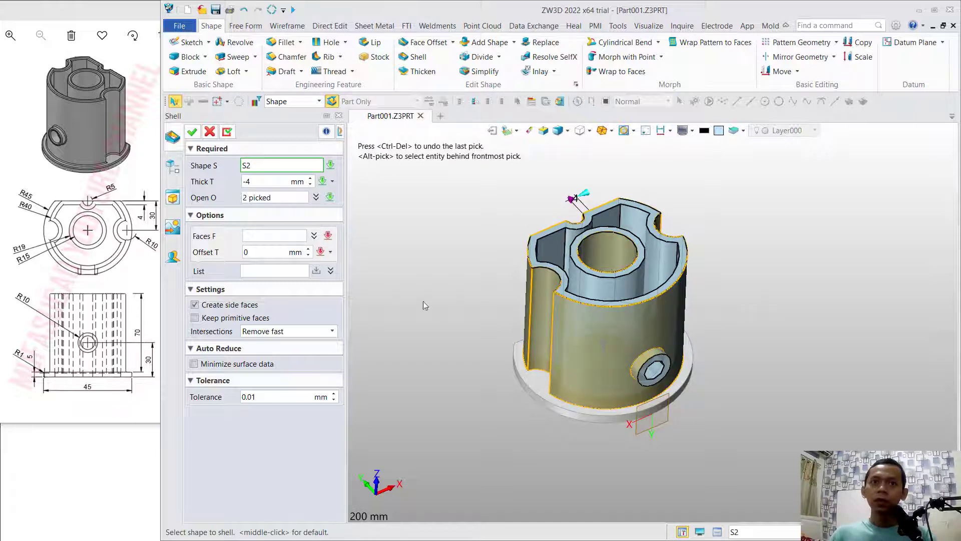
left_click(192, 132)
- Combine the shapes with Add Shape, using the flange as the base and the shelled body as the added shape
middle_click_drag(709, 290, 769, 304)
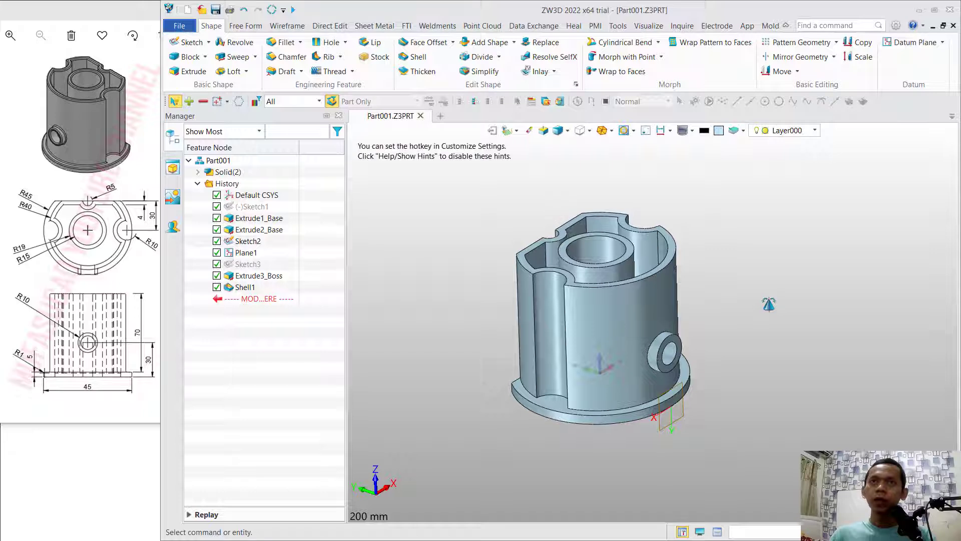
left_click(483, 42)
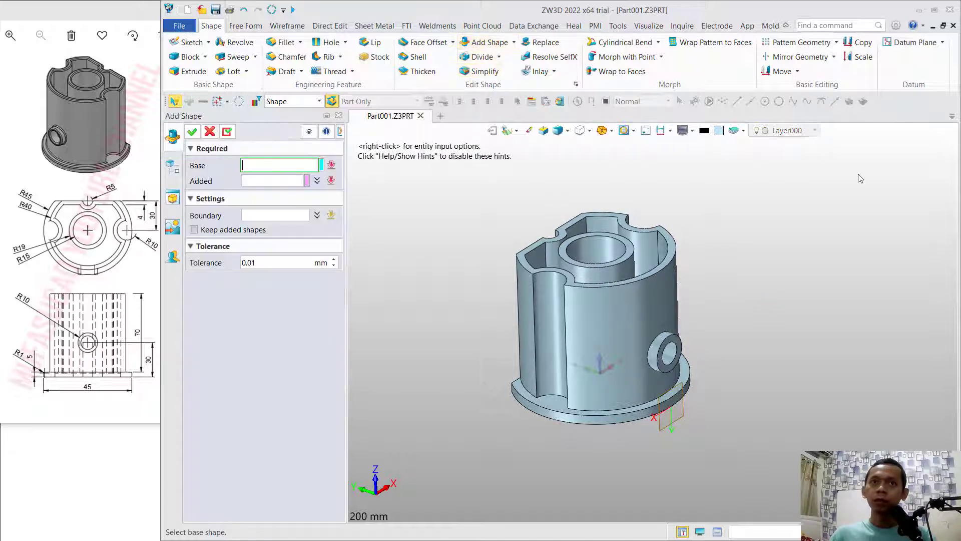
left_click(549, 418)
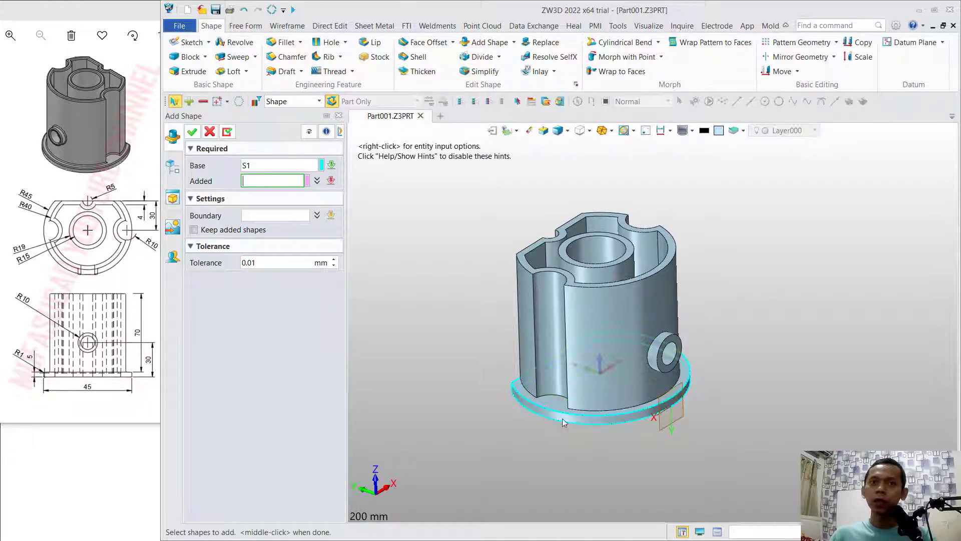
left_click(605, 315)
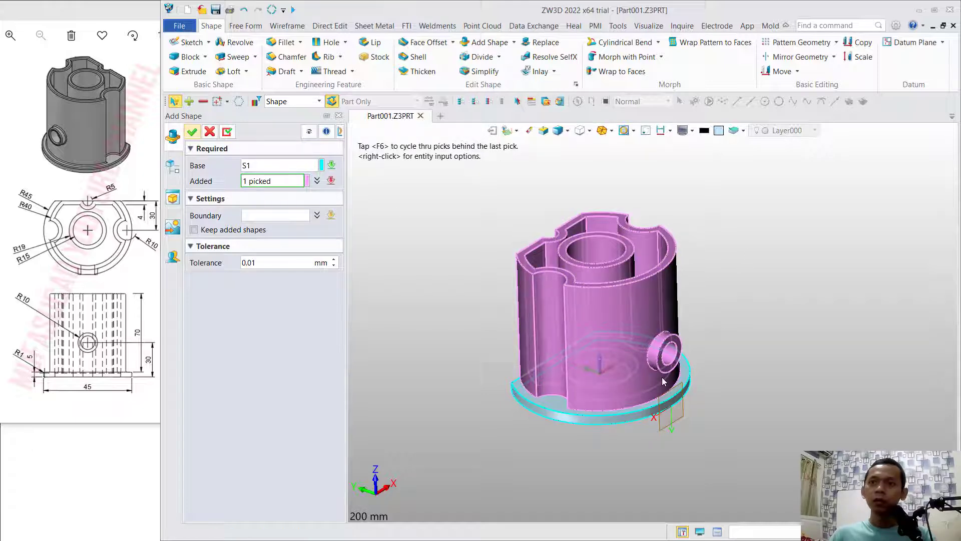
middle_click(642, 314)
- Start a 1 mm radius fillet and select the wall's top rim edges along one rear flat, around the adjacent side notch and along the front arc
middle_click_drag(641, 314, 762, 257)
scroll(758, 257, "up", 1)
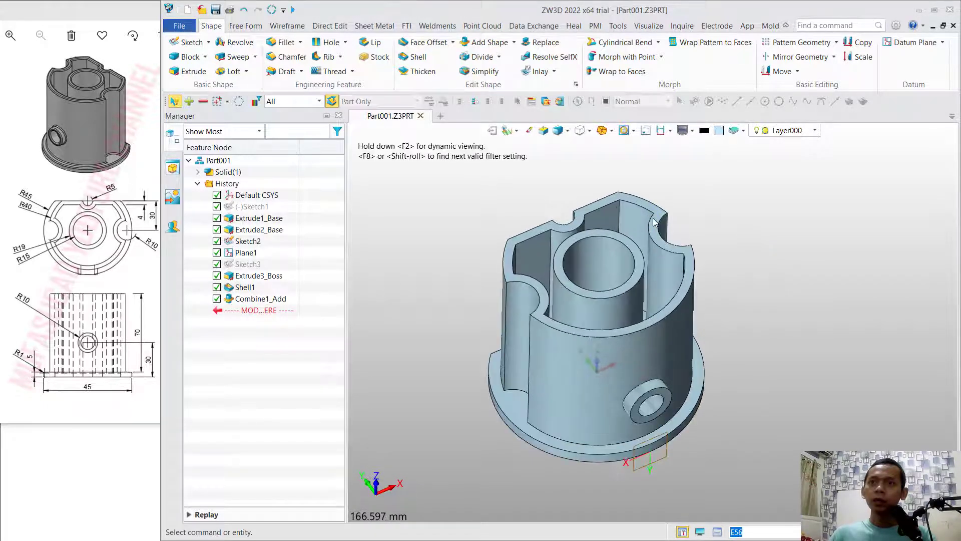
left_click(284, 44)
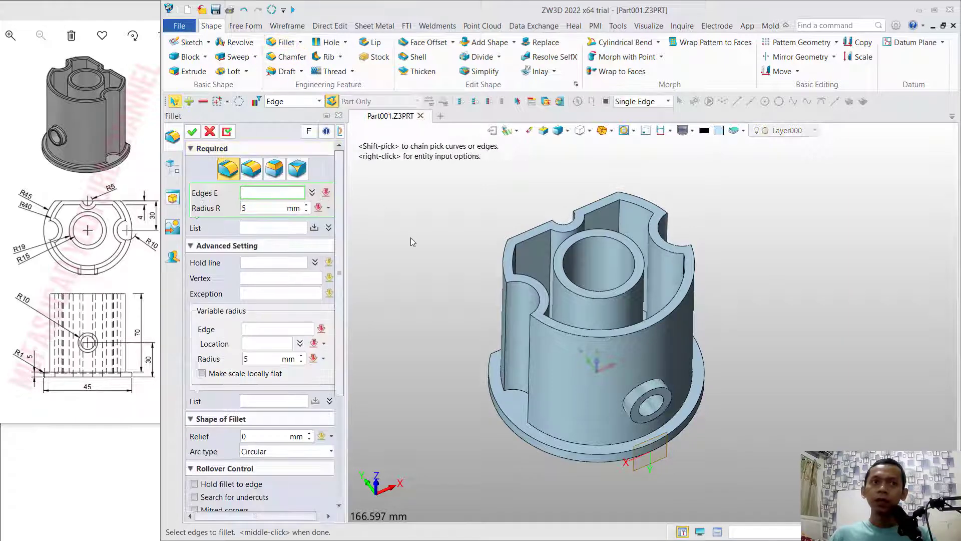
double_click(254, 209)
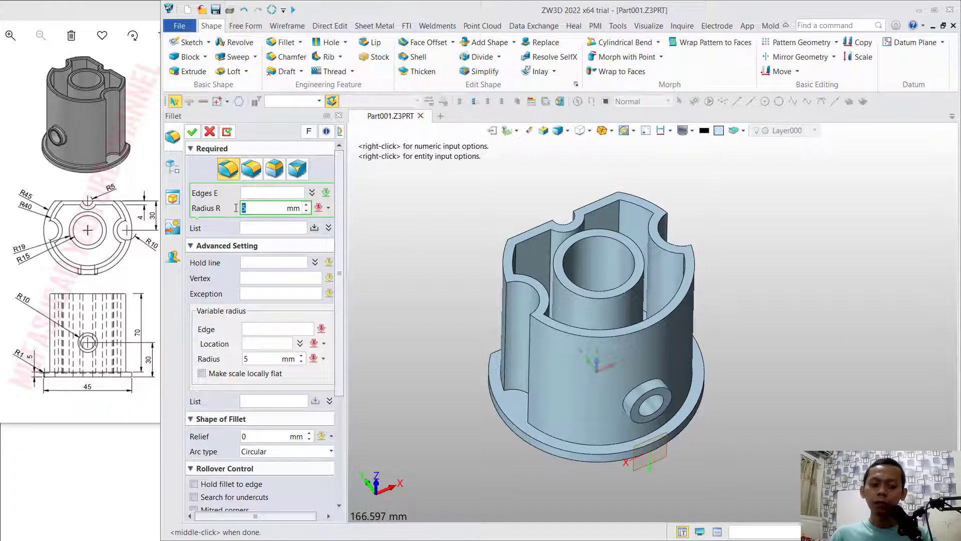
type("1")
left_click(261, 192)
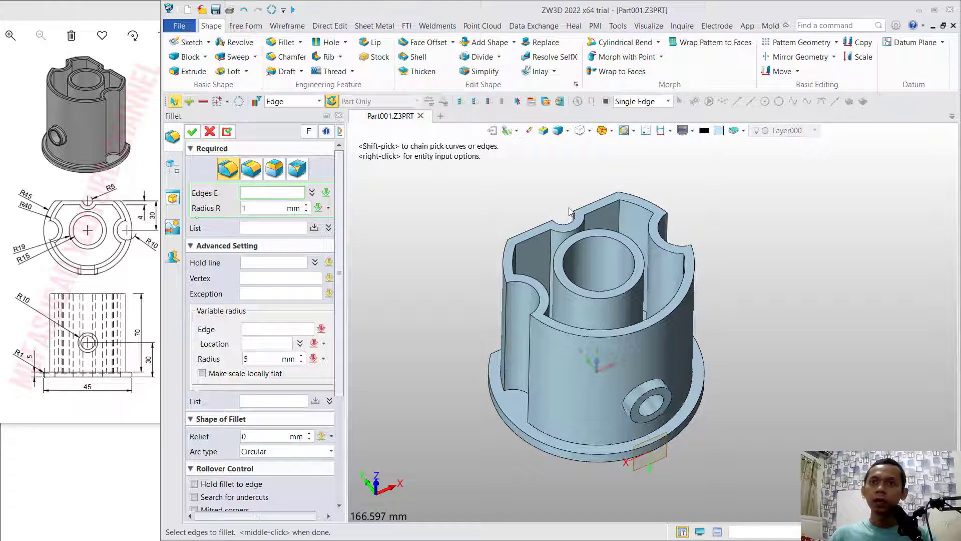
scroll(569, 212, "up", 3)
left_click(523, 230)
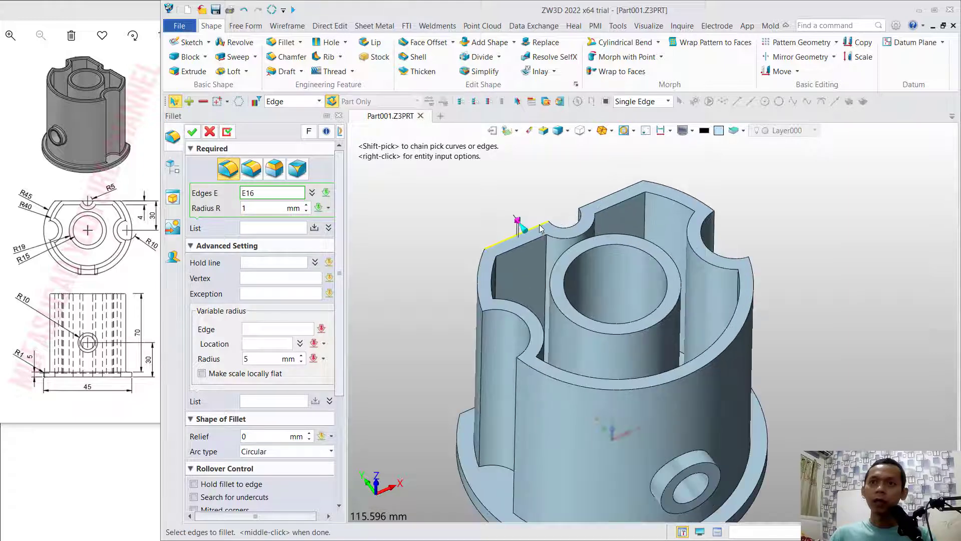
left_click(479, 261)
left_click(502, 307)
left_click(559, 373)
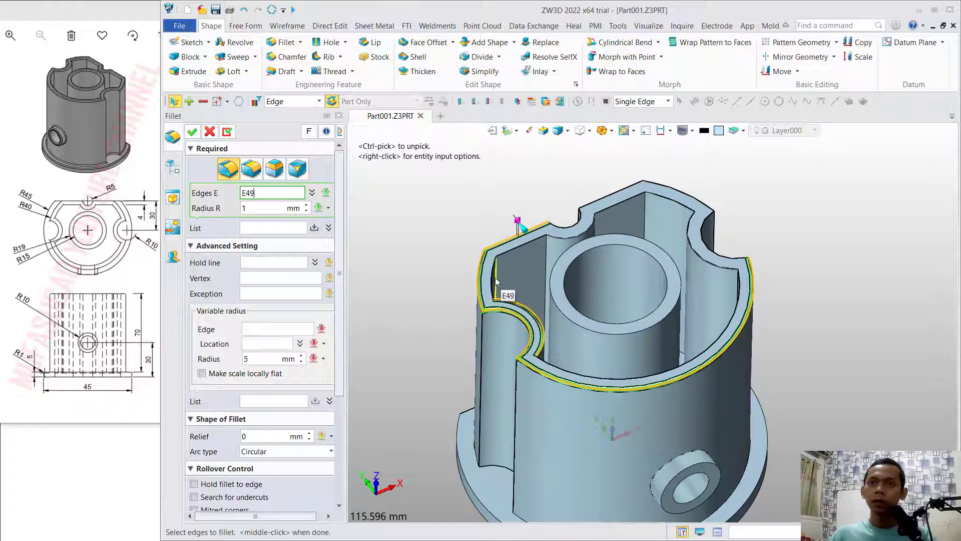
- Add the remaining inner and outer top rim edges of the wall and both top circular edges of the central tube to the fillet
left_click(497, 282)
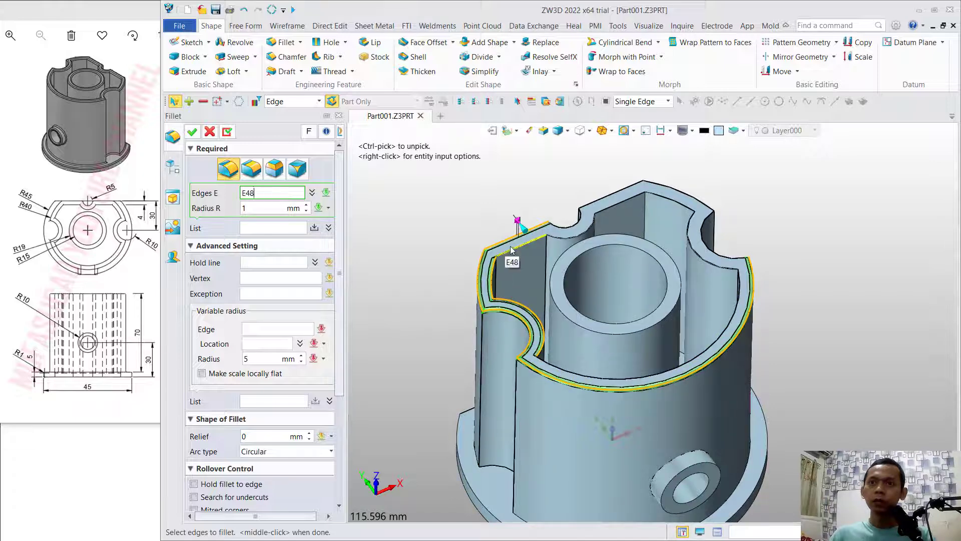
left_click(583, 235)
left_click(573, 227)
left_click(623, 190)
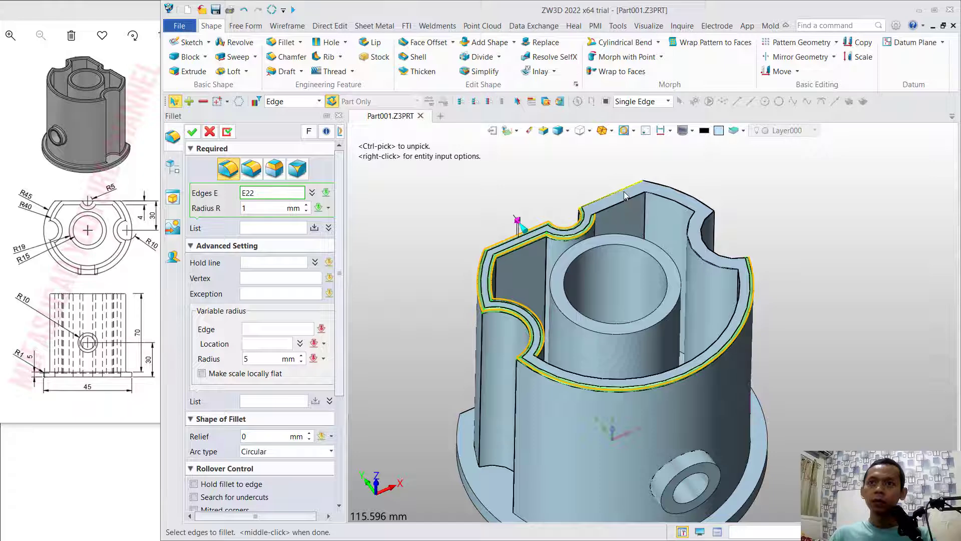
left_click(624, 199)
left_click(695, 200)
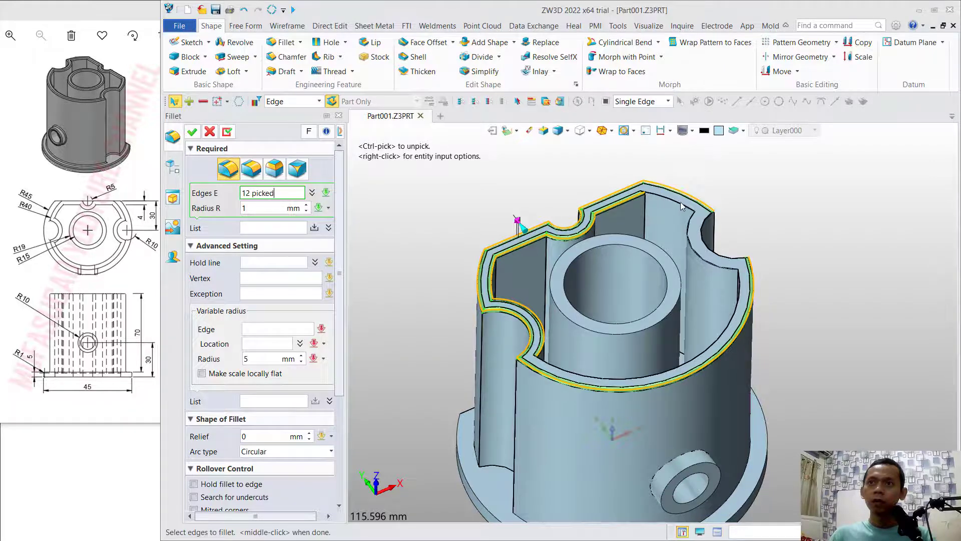
left_click(683, 205)
left_click(698, 253)
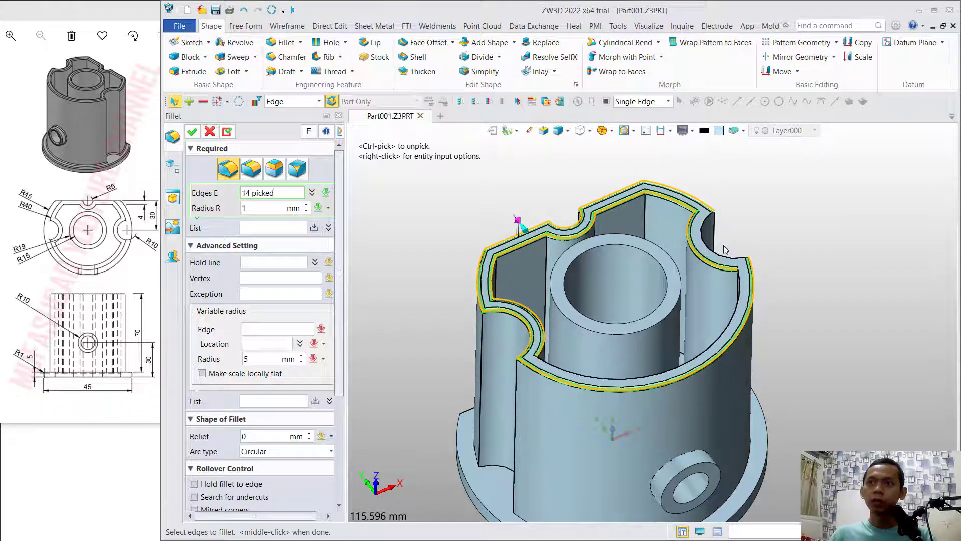
left_click(719, 256)
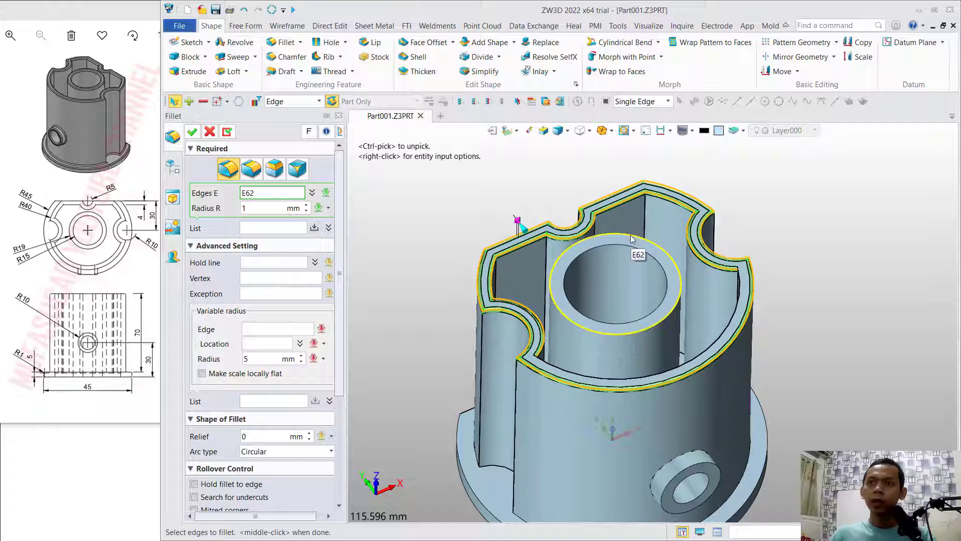
left_click(631, 239)
left_click(624, 246)
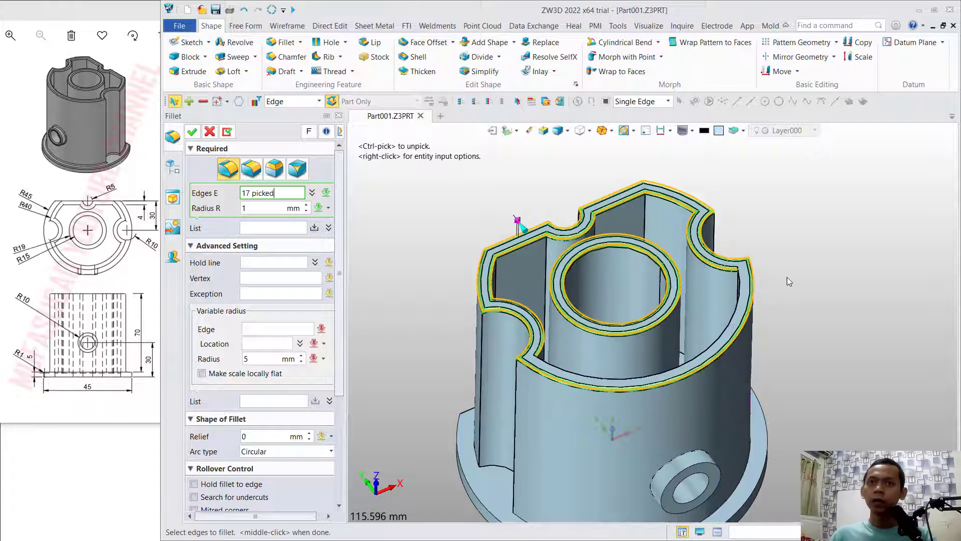
- Add the flange's upper outer edges and the edges where the notched body meets the flange to the fillet selection
middle_click_drag(787, 278, 807, 181)
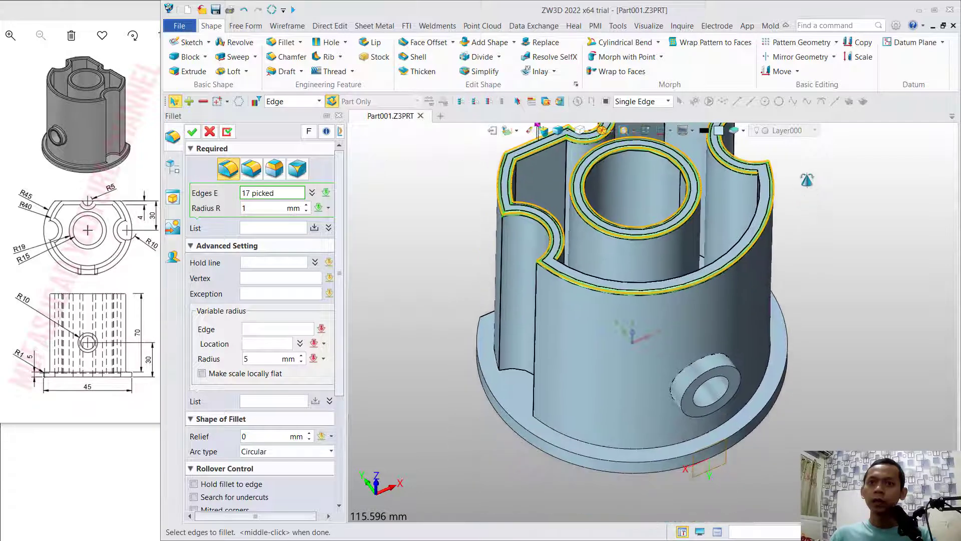
left_click(512, 371)
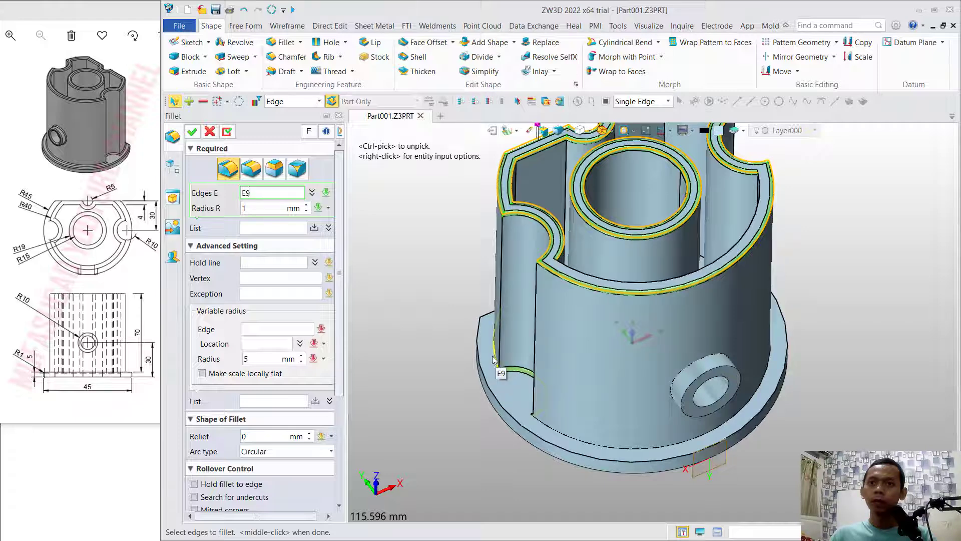
left_click(493, 359)
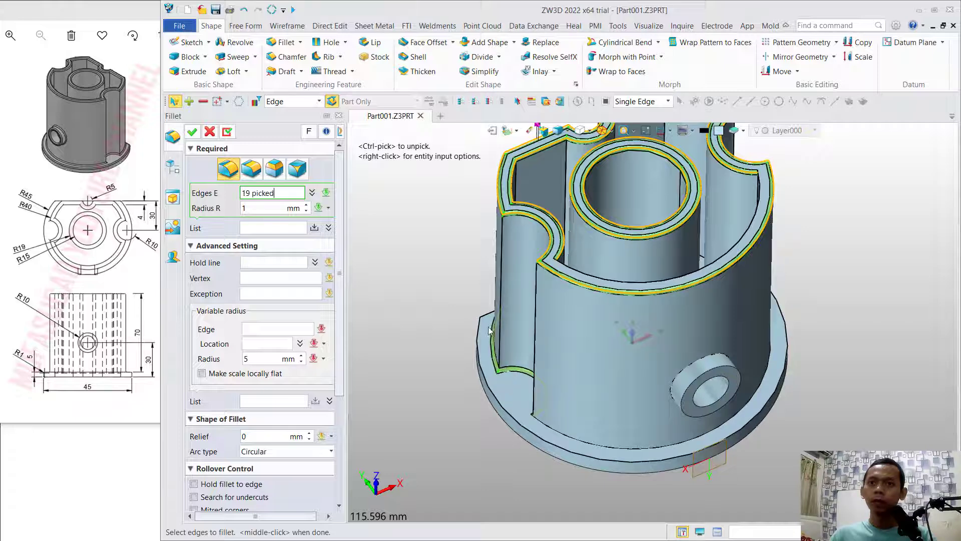
left_click(496, 397)
left_click(566, 430)
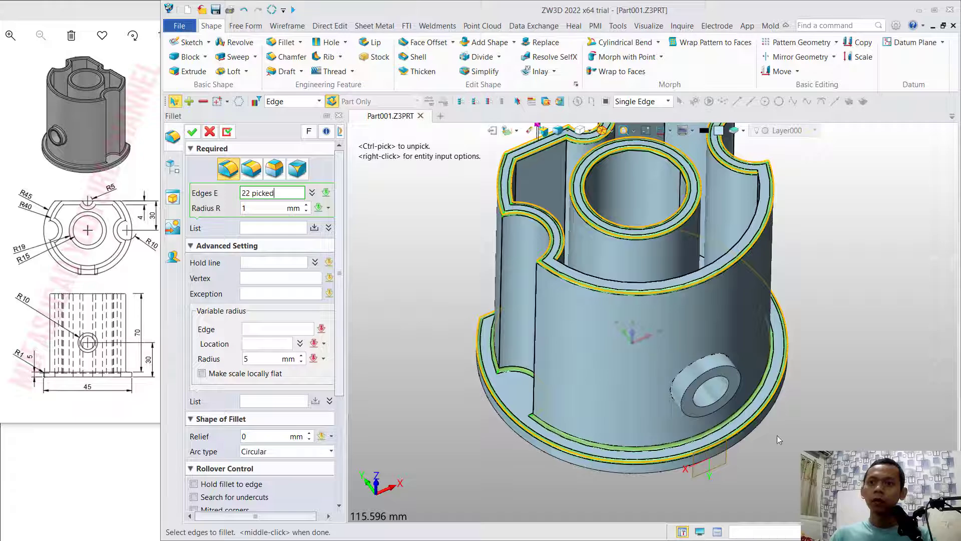
right_click_drag(777, 434, 722, 439)
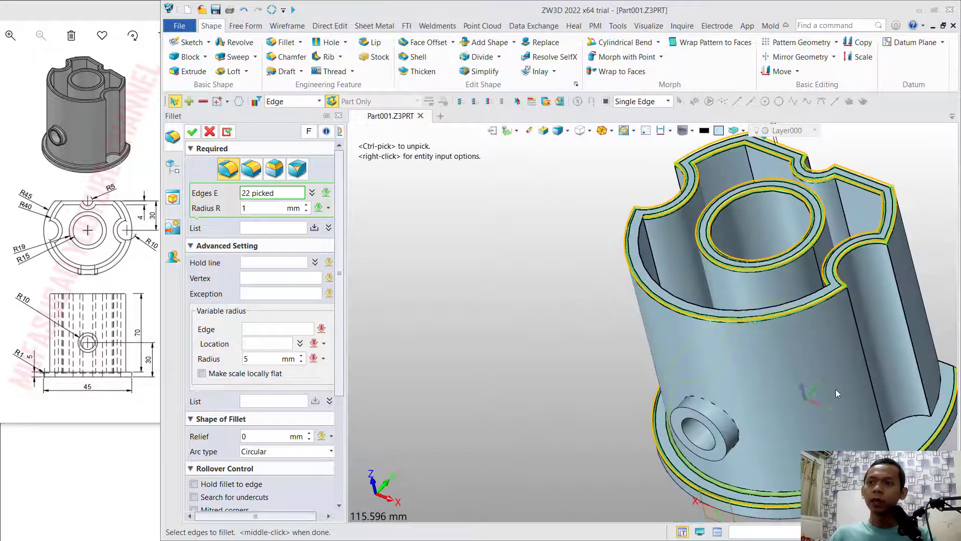
middle_click_drag(836, 393, 652, 373)
right_click_drag(817, 366, 803, 379)
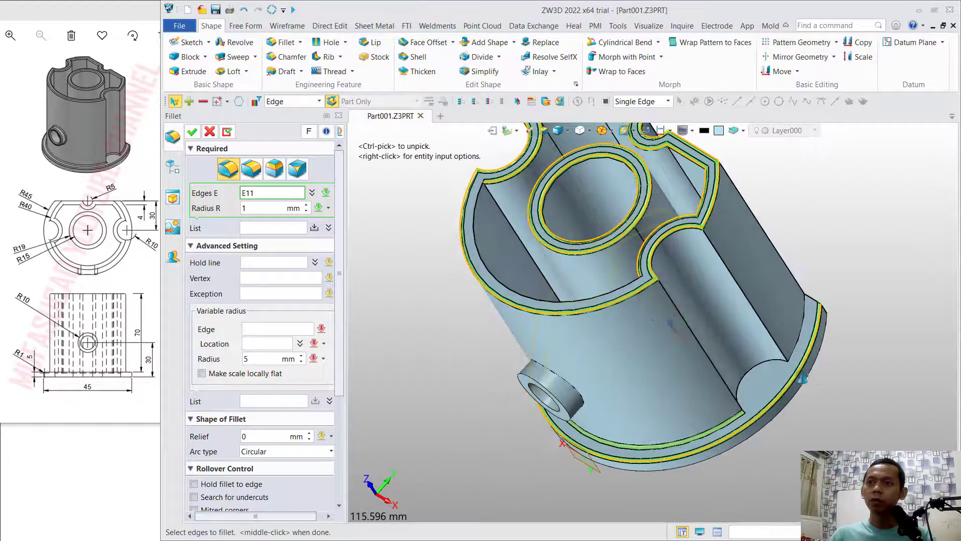
left_click(799, 346)
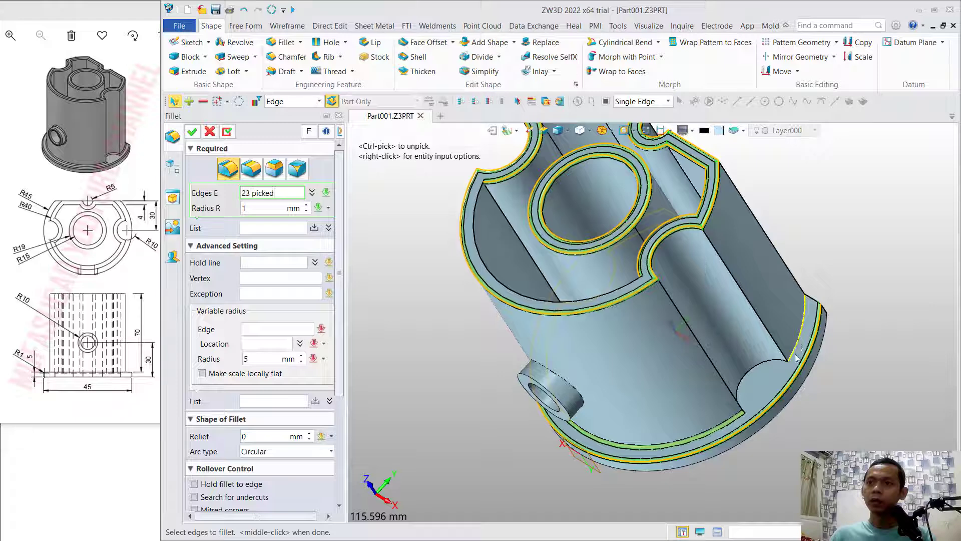
left_click(760, 369)
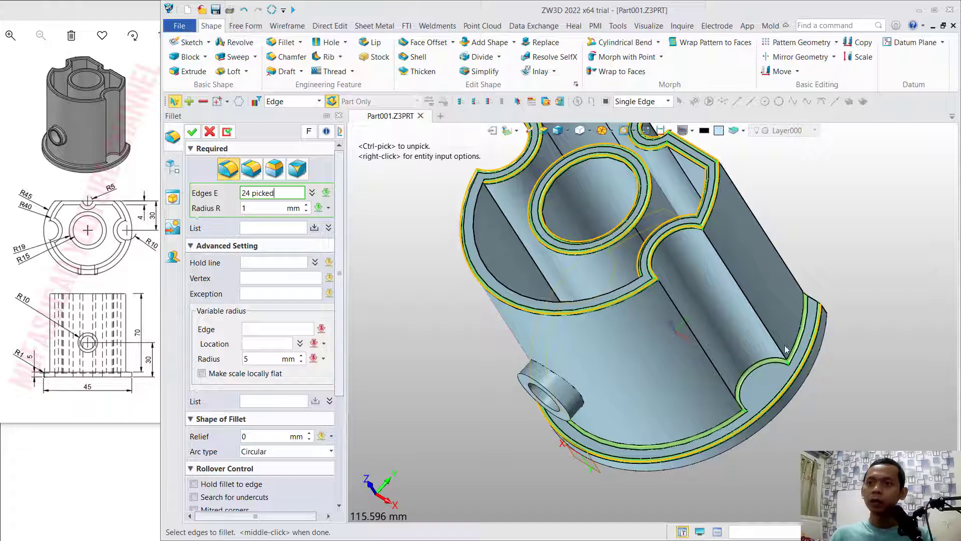
left_click(813, 301)
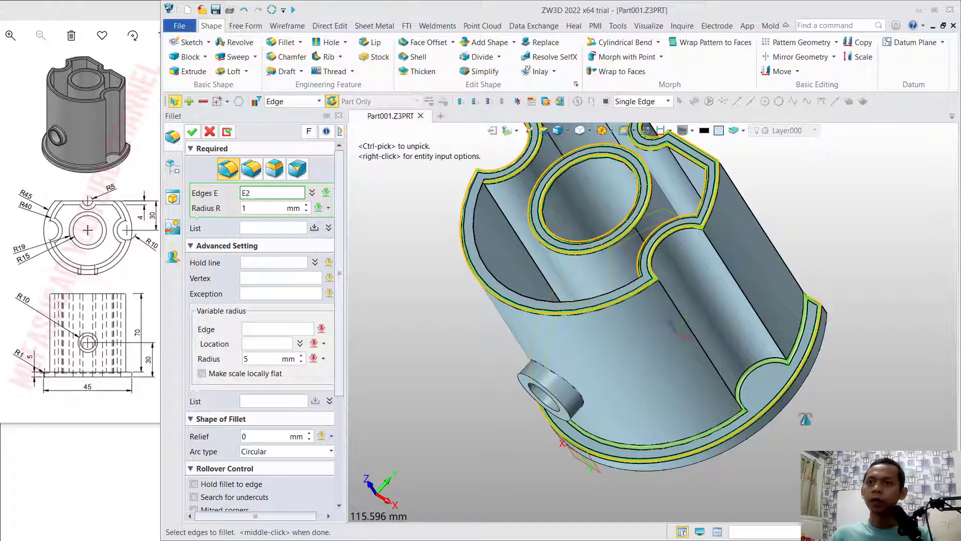
- Add the side boss's bore edge, outer end edge and junction with the body, and apply the 1 mm fillet
right_click_drag(805, 419, 864, 390)
middle_click_drag(758, 433, 829, 377)
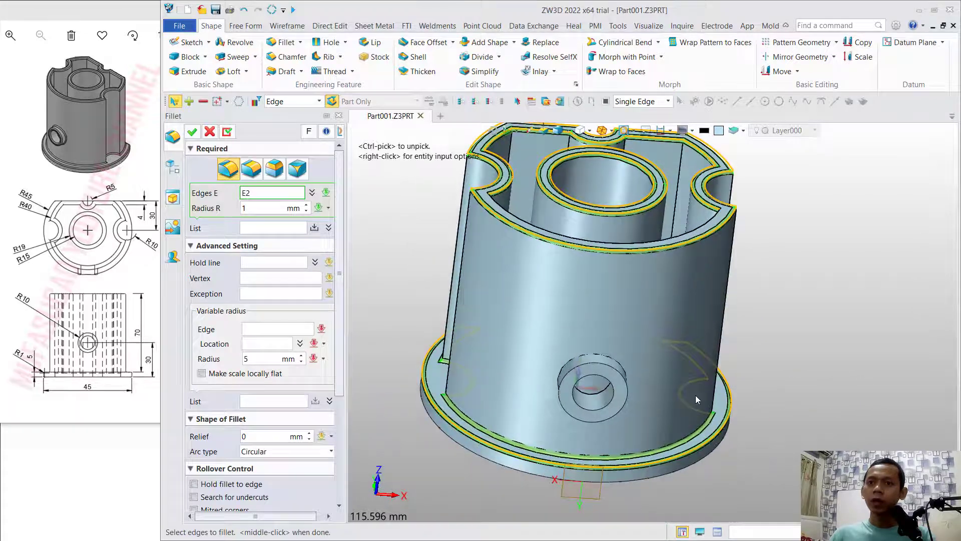
left_click(606, 383)
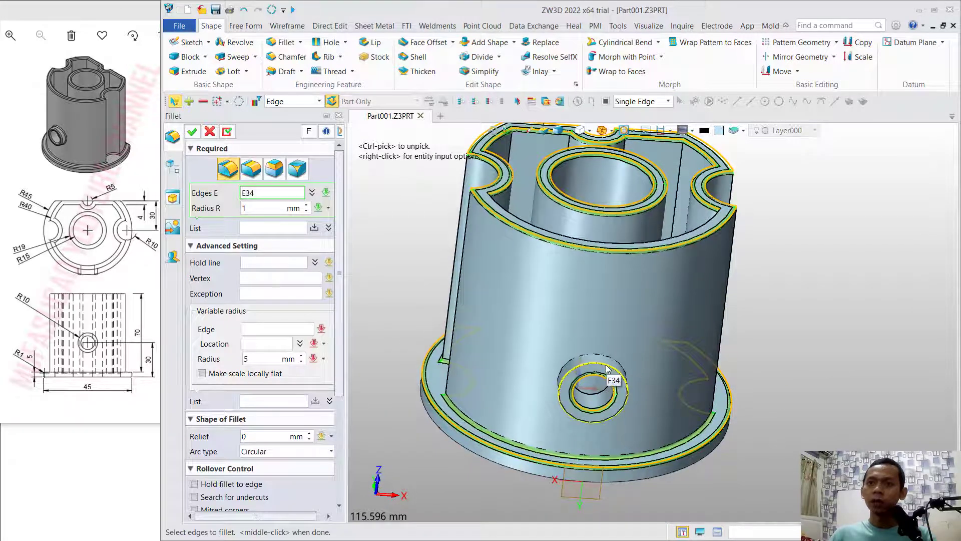
left_click(608, 369)
left_click(620, 371)
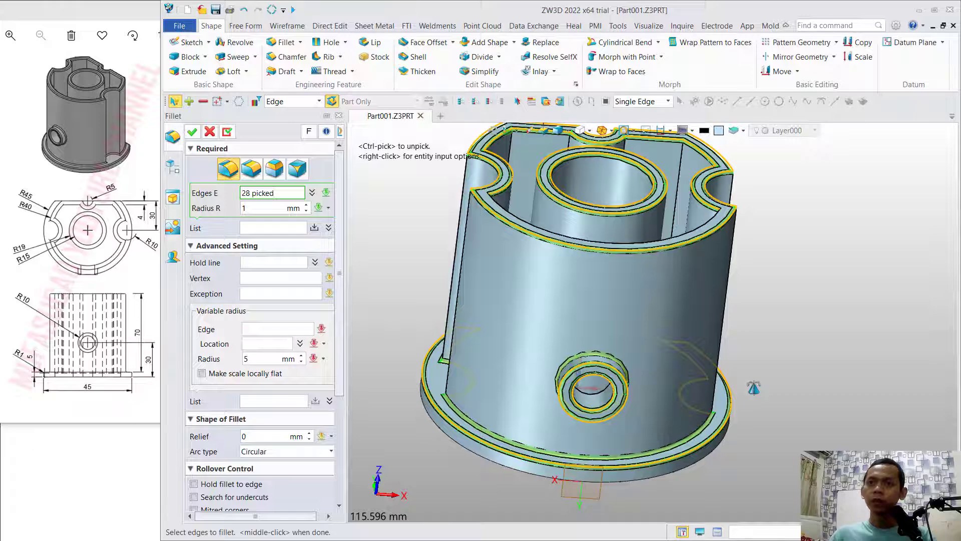
right_click_drag(754, 388, 696, 389)
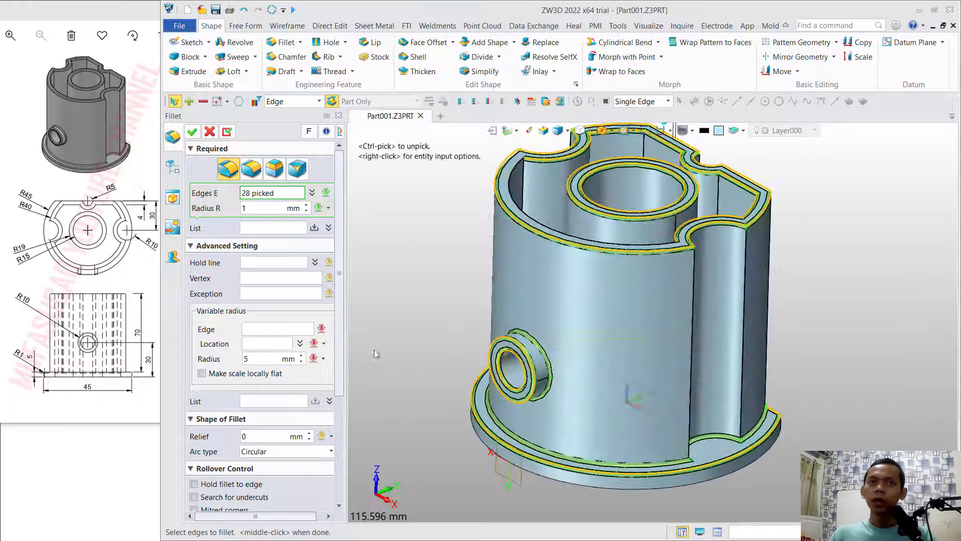
left_click(192, 132)
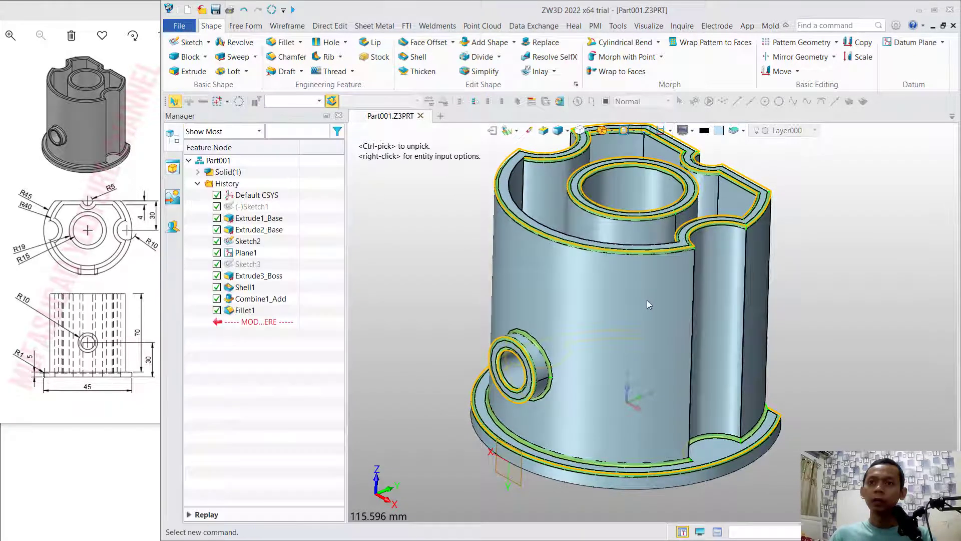
scroll(647, 300, "down", 1)
mouse_move(850, 235)
right_mouse_down()
mouse_move(839, 269)
mouse_move(845, 286)
mouse_move(845, 229)
right_mouse_up()
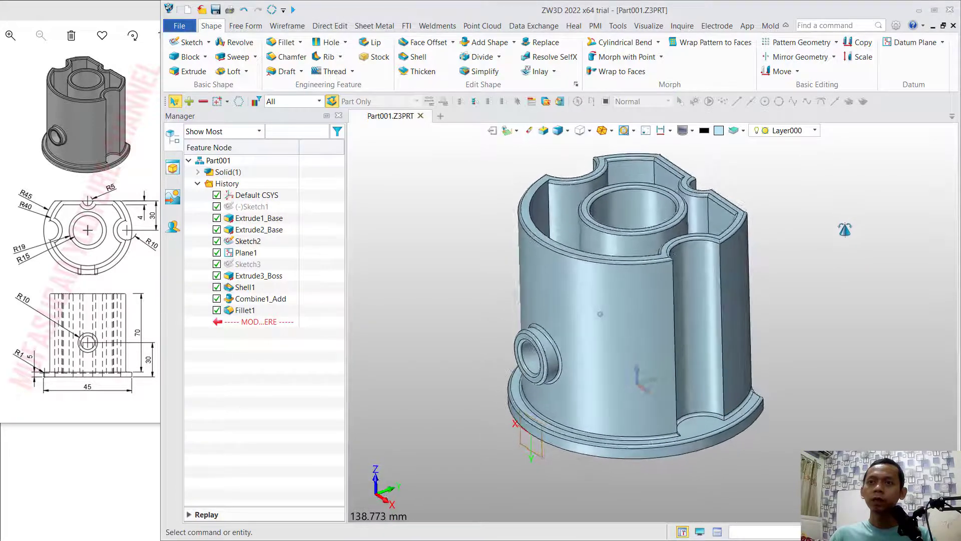
middle_click_drag(809, 220, 809, 239)
scroll(802, 271, "down", 1)
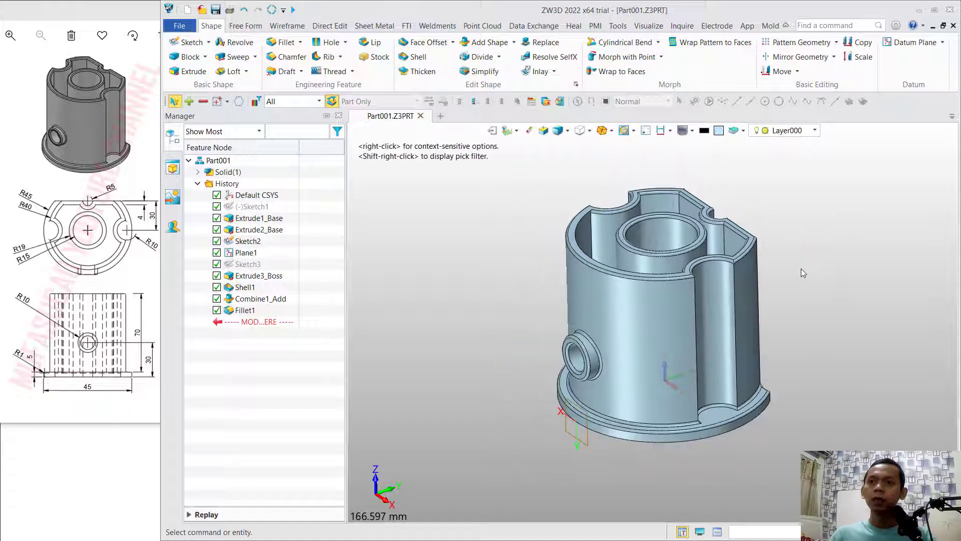